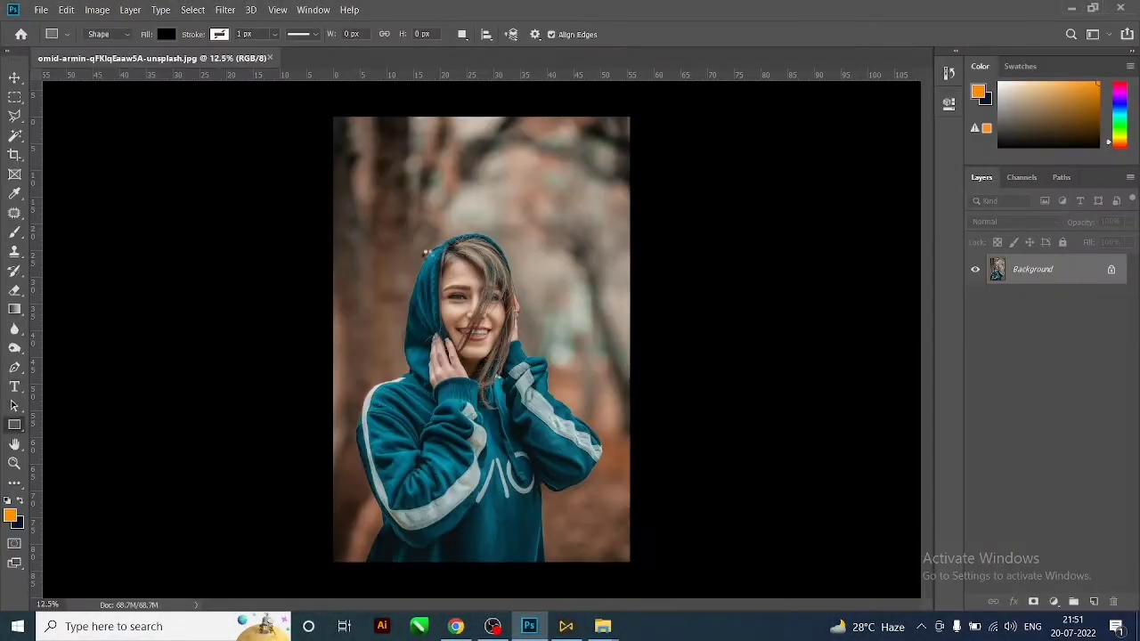
Duplicate the photo's Background layer to create a 'Background copy' layer.
left_click_drag(1038, 266, 1033, 493)
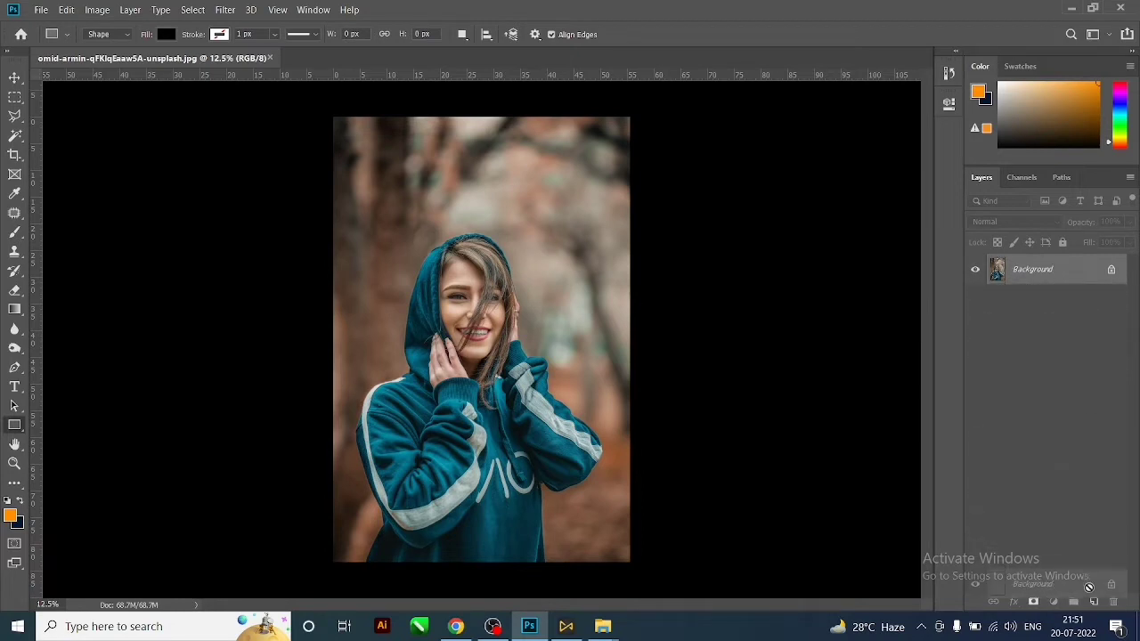
left_click_drag(1033, 493, 1093, 602)
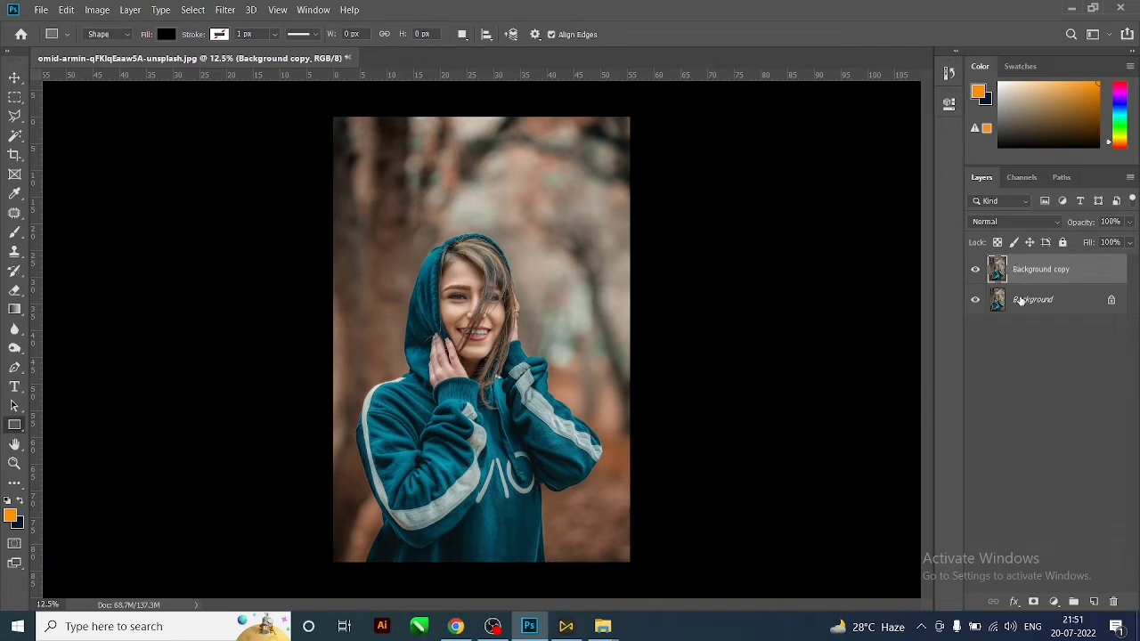
Add a #afafaf Solid Color fill layer above Background, then select Background copy.
left_click(1018, 301)
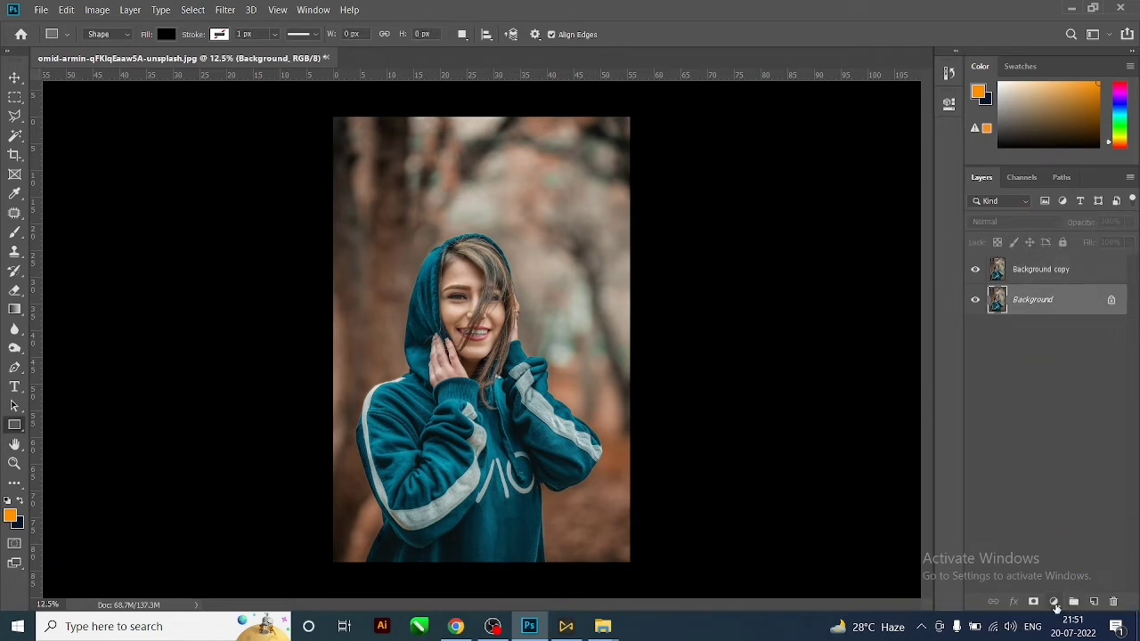
left_click(1054, 603)
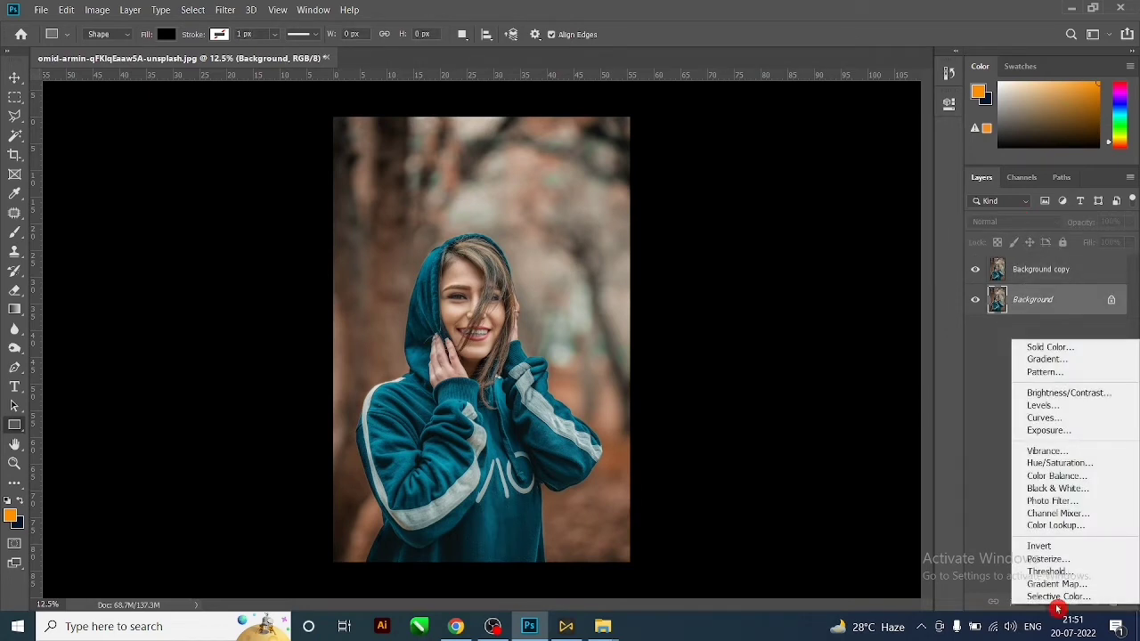
left_click(1038, 349)
left_click_drag(580, 239, 526, 252)
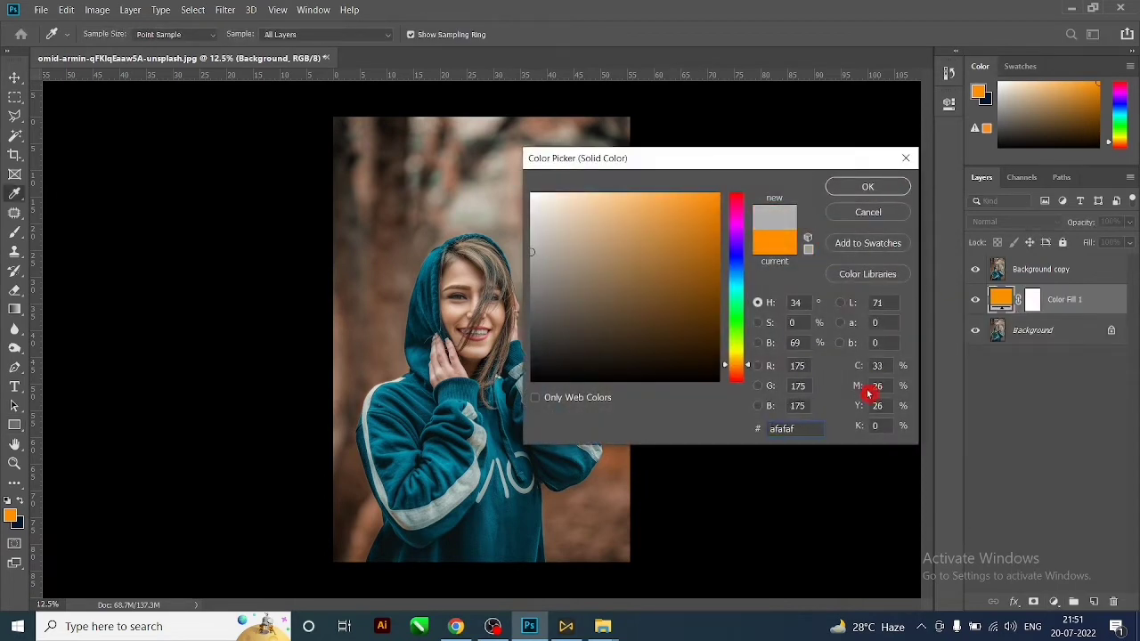
left_click(863, 198)
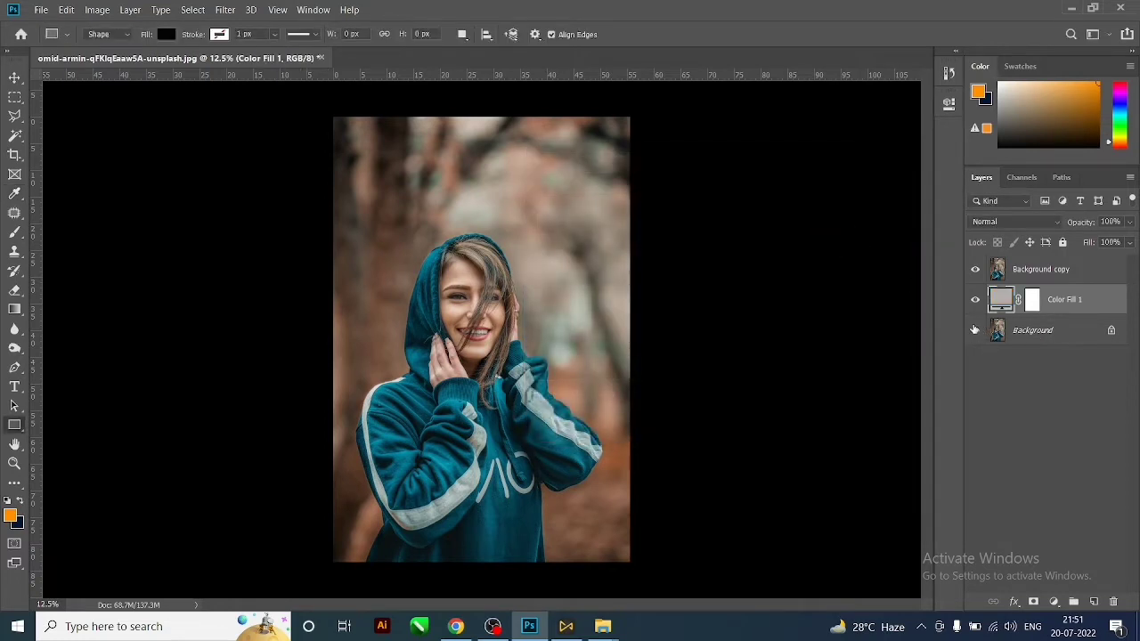
left_click(1028, 275)
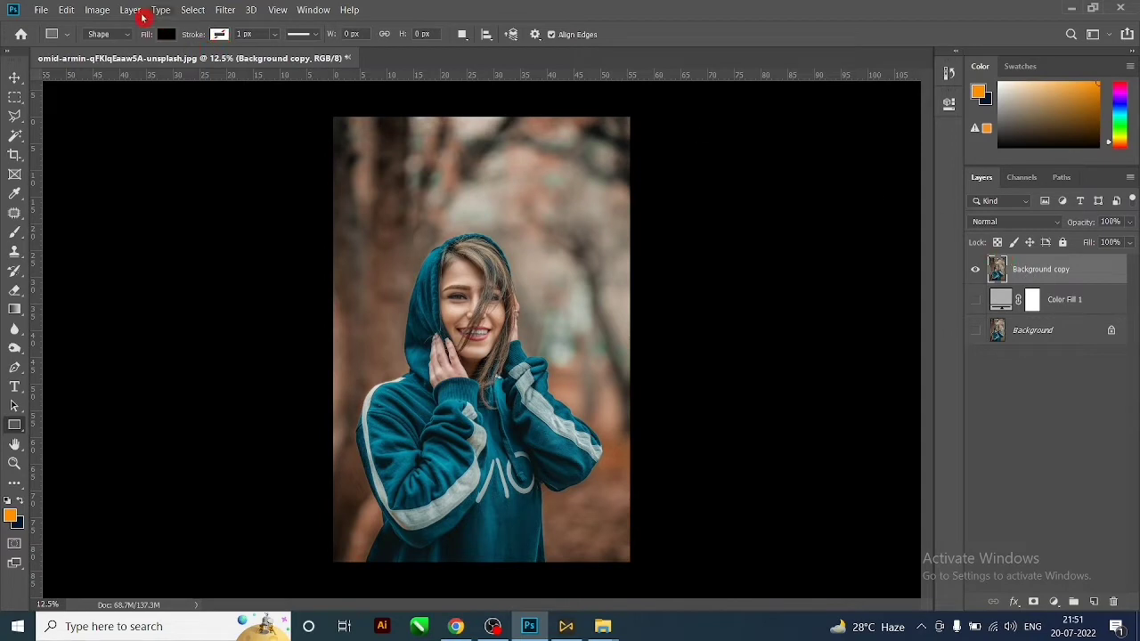
Use Select Subject on the girl and add a layer mask, redoing the wrongly applied first mask.
left_click(192, 10)
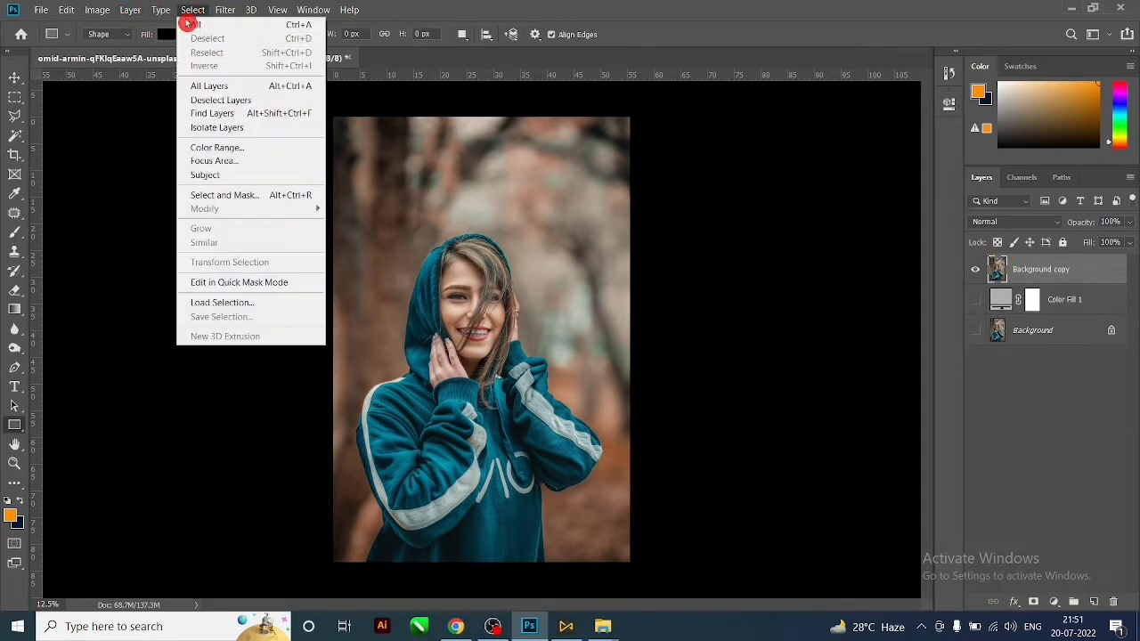
left_click(220, 175)
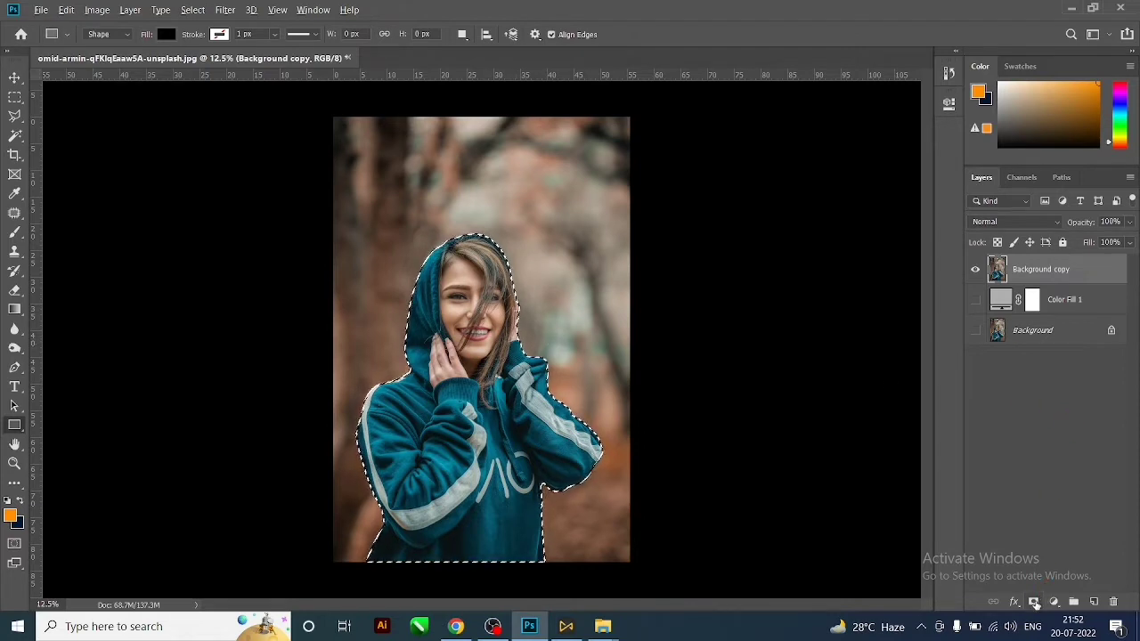
left_click(1033, 602)
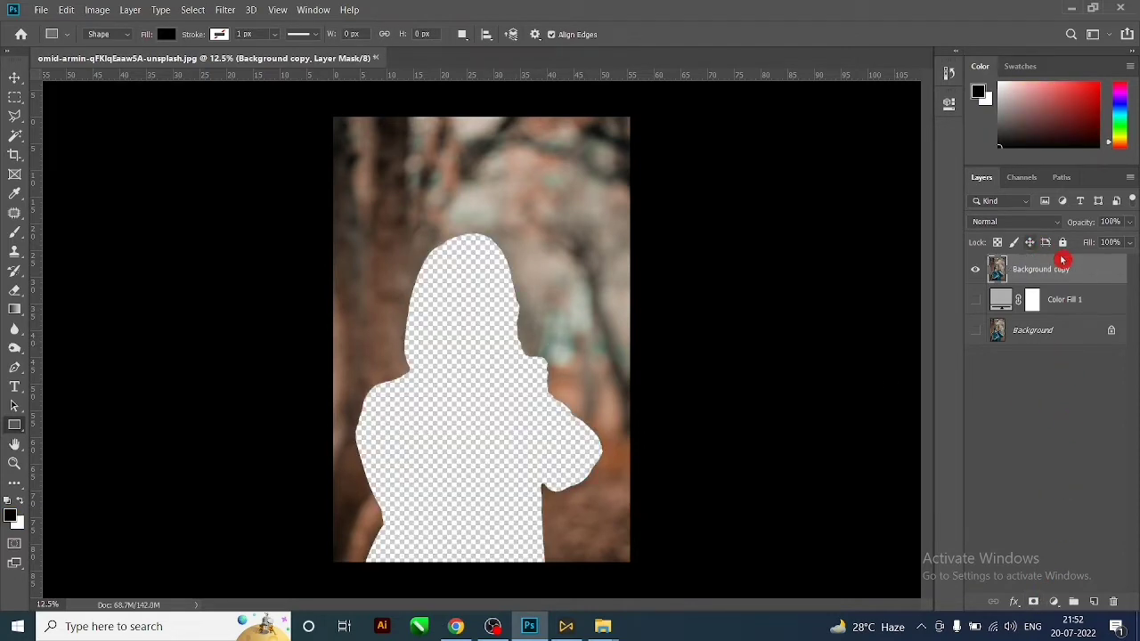
key("ctrl+z")
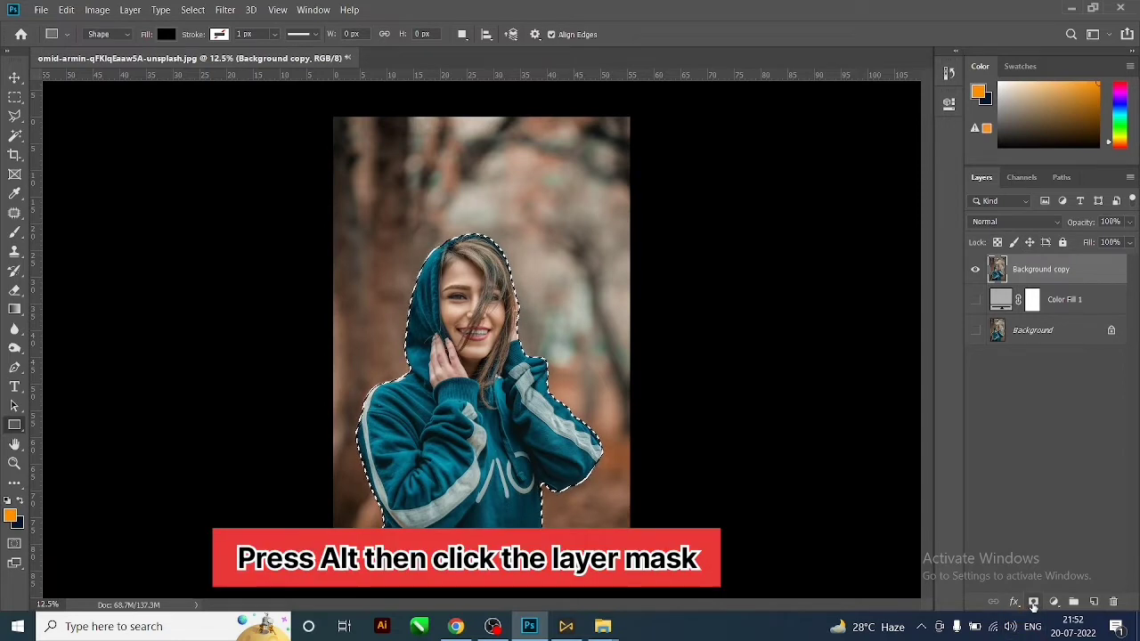
left_click(1033, 602)
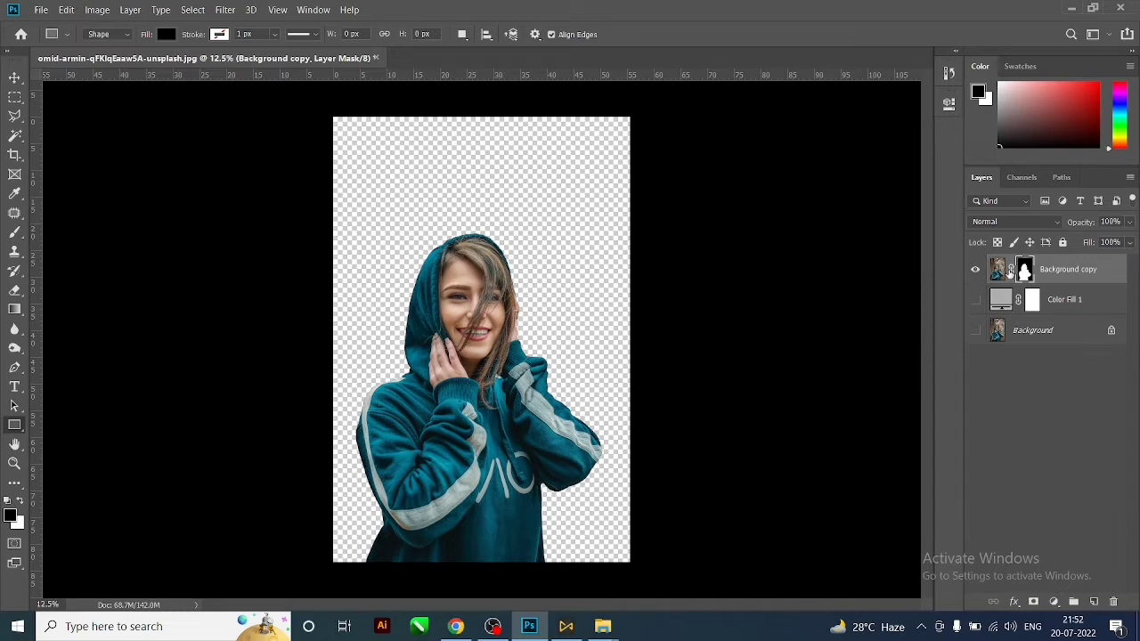
Convert the masked cutout layer to a Smart Object, then rasterize it.
right_click(1056, 276)
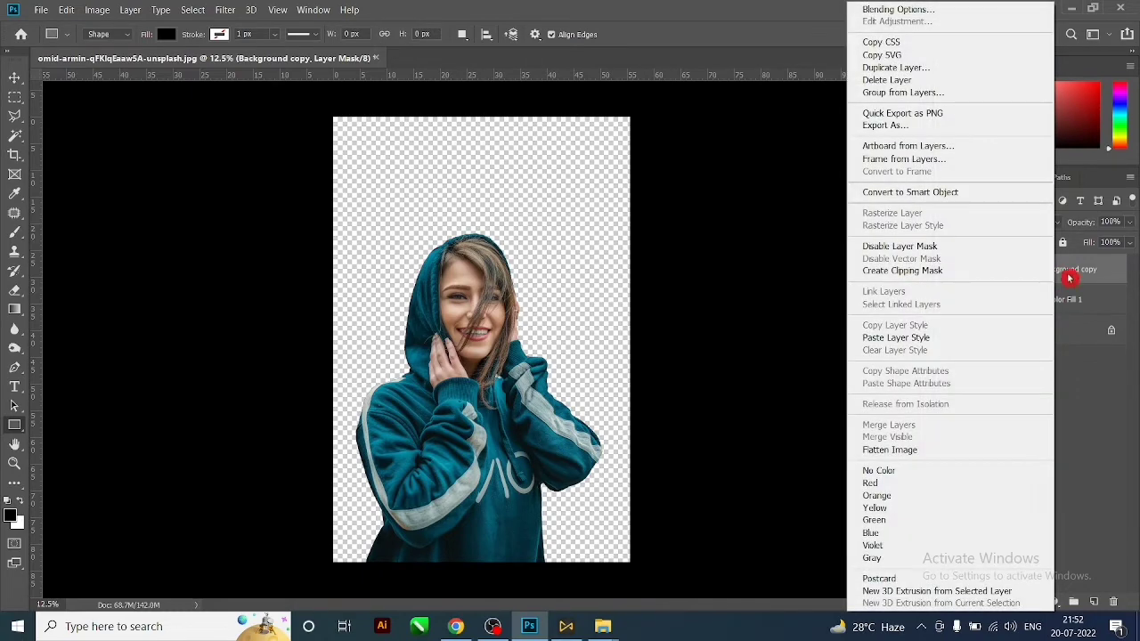
left_click(937, 192)
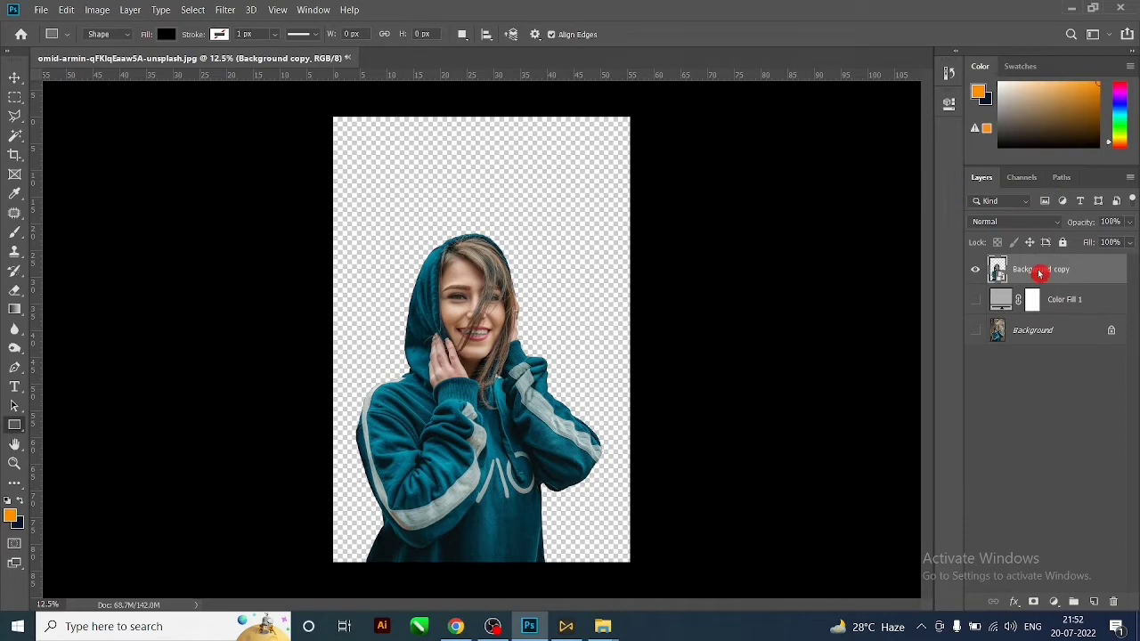
right_click(1037, 275)
left_click(911, 248)
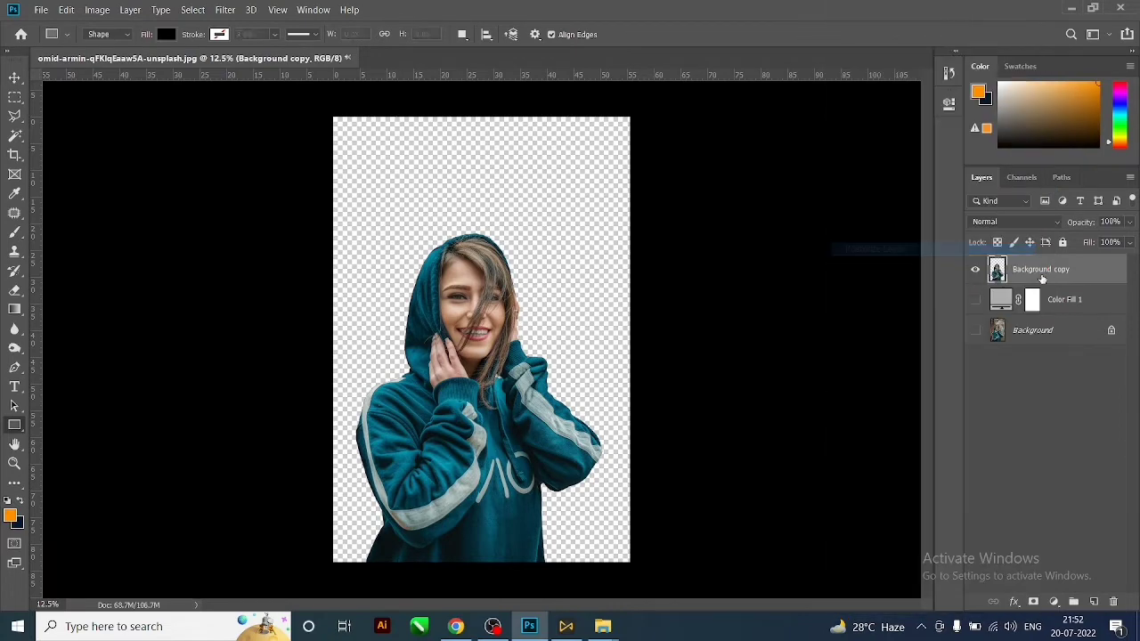
left_click(975, 272)
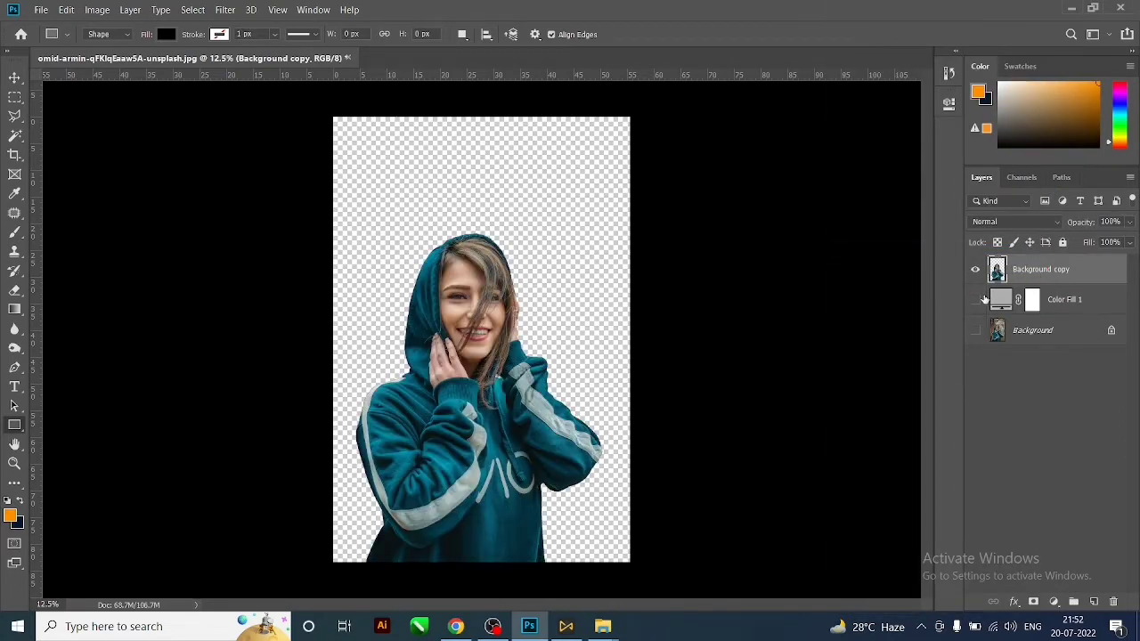
Define the cut-out girl as a new pattern named MODEL.
left_click(100, 11)
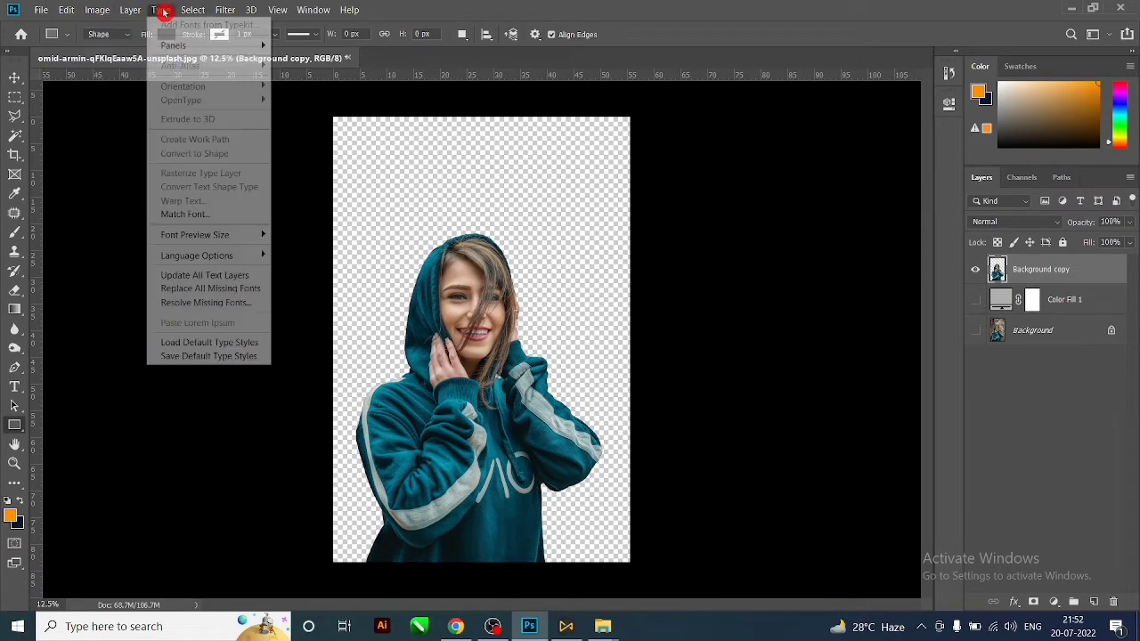
left_click(156, 10)
left_click(93, 11)
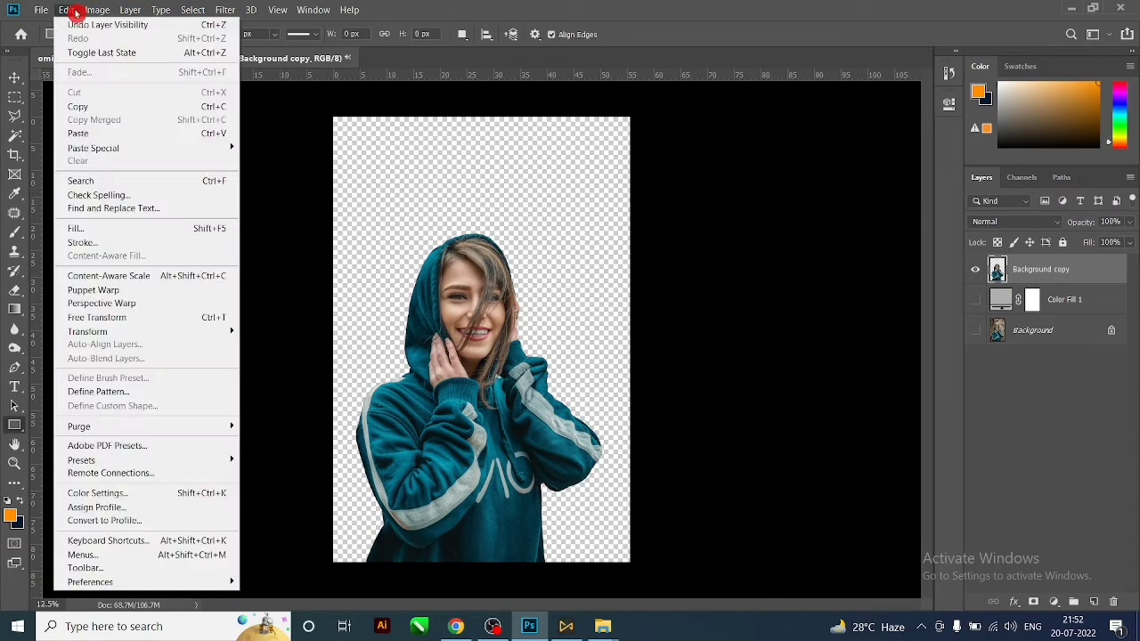
left_click(101, 393)
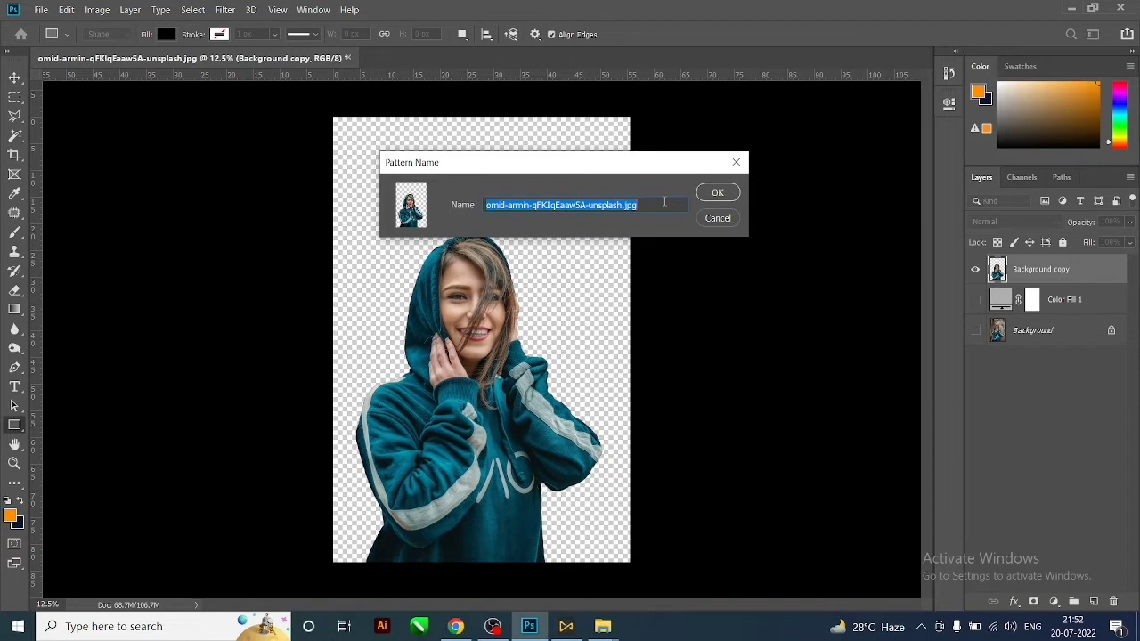
type("MODEL")
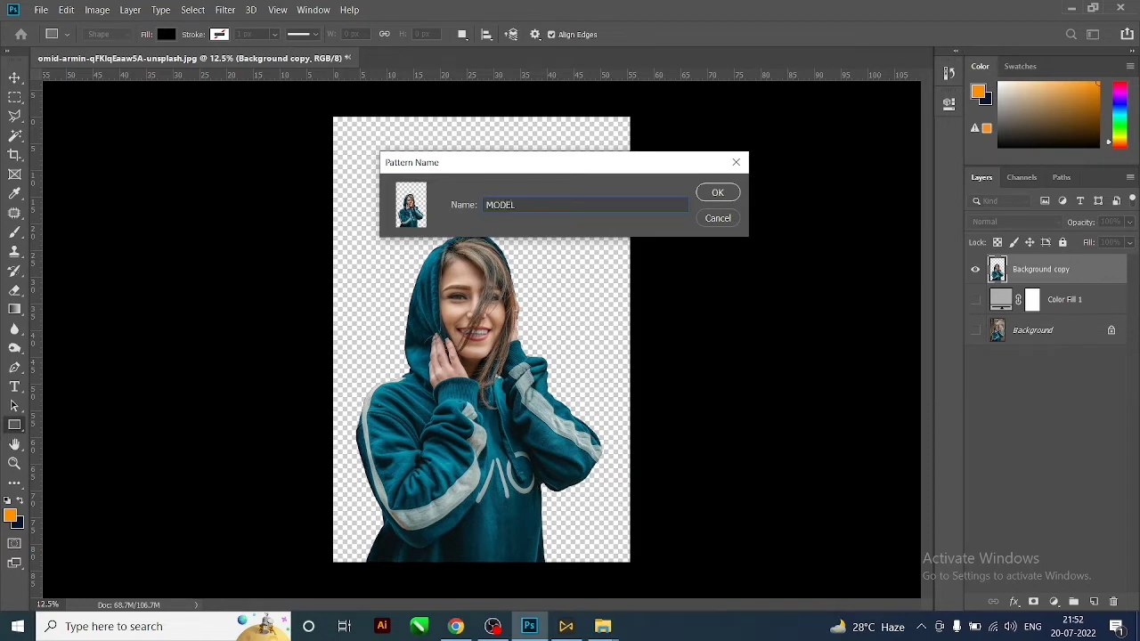
left_click(717, 193)
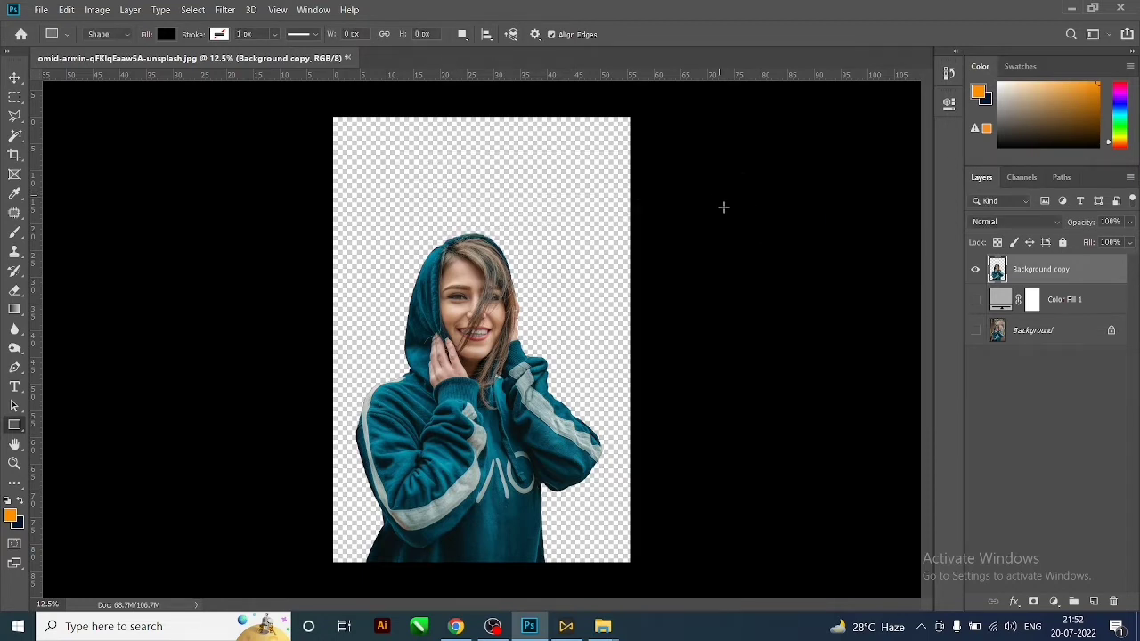
Show the grey Color Fill 1 layer behind the girl, undoing a trial move of her.
left_click(974, 300)
left_click(15, 78)
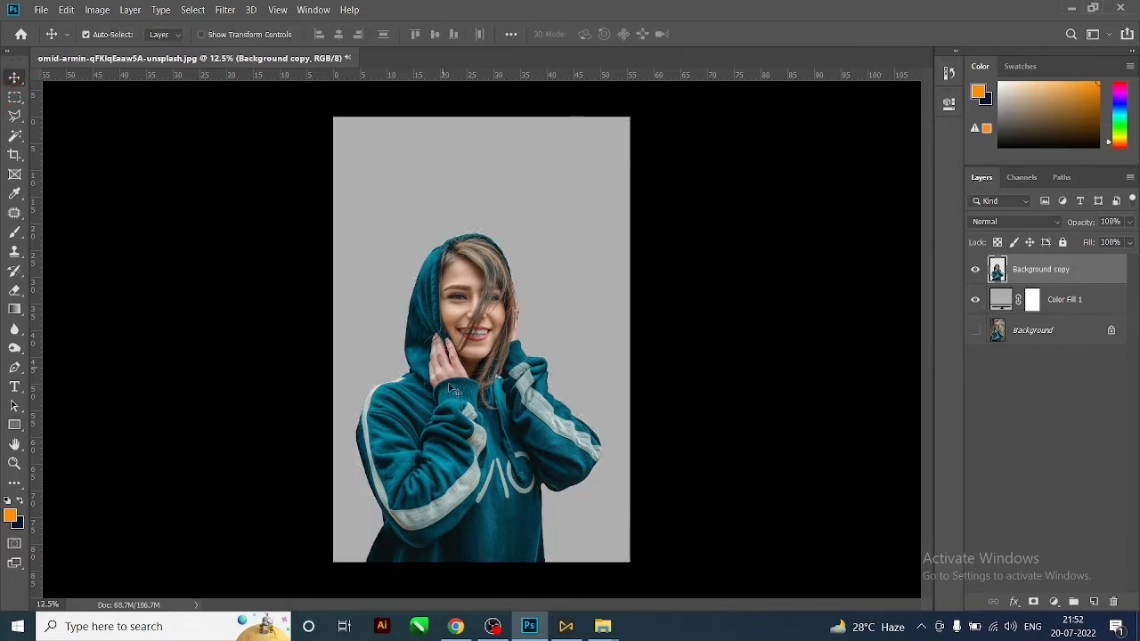
left_click_drag(478, 424, 479, 383)
key("ctrl+z")
Draw a rectangle over the girl's face and set its layer Fill to 0%.
left_click(14, 425)
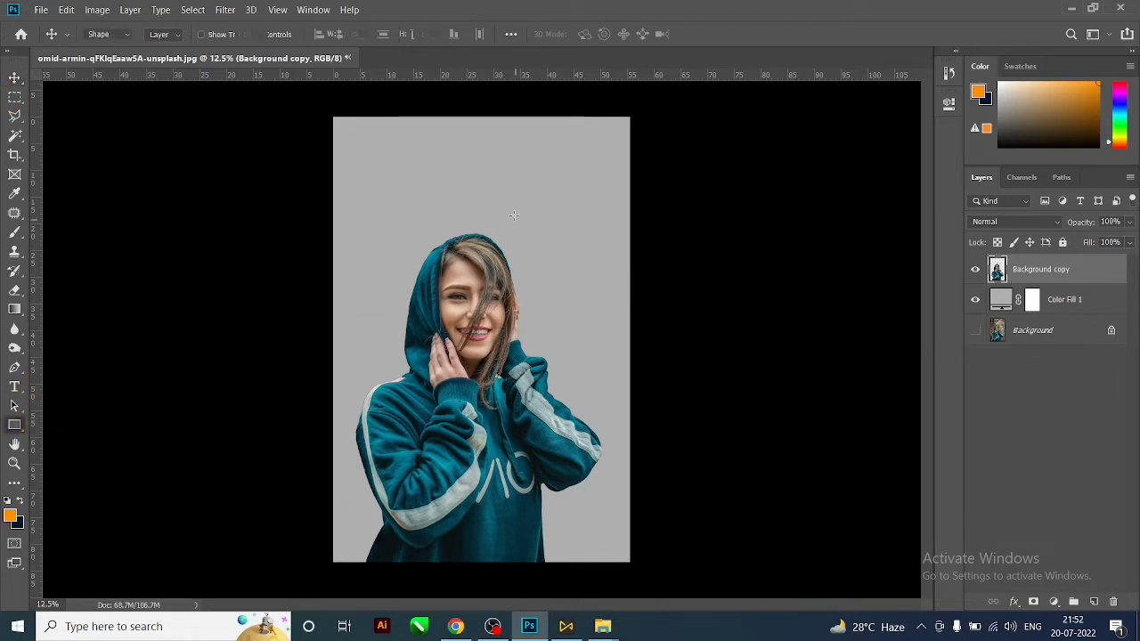
left_click_drag(419, 237, 526, 340)
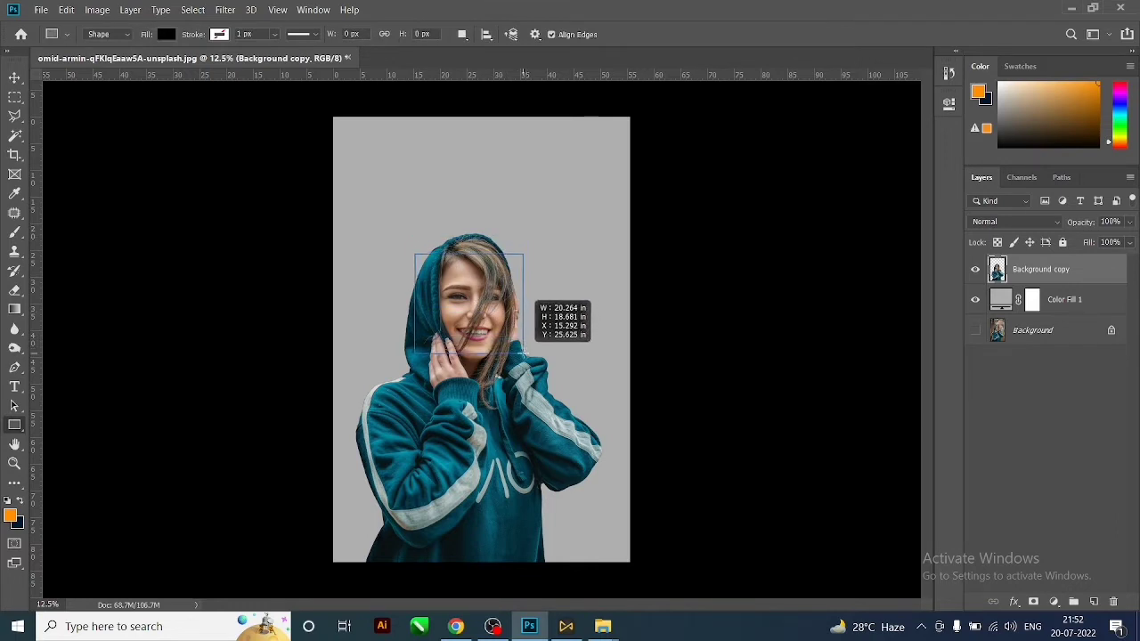
left_click_drag(526, 340, 526, 355)
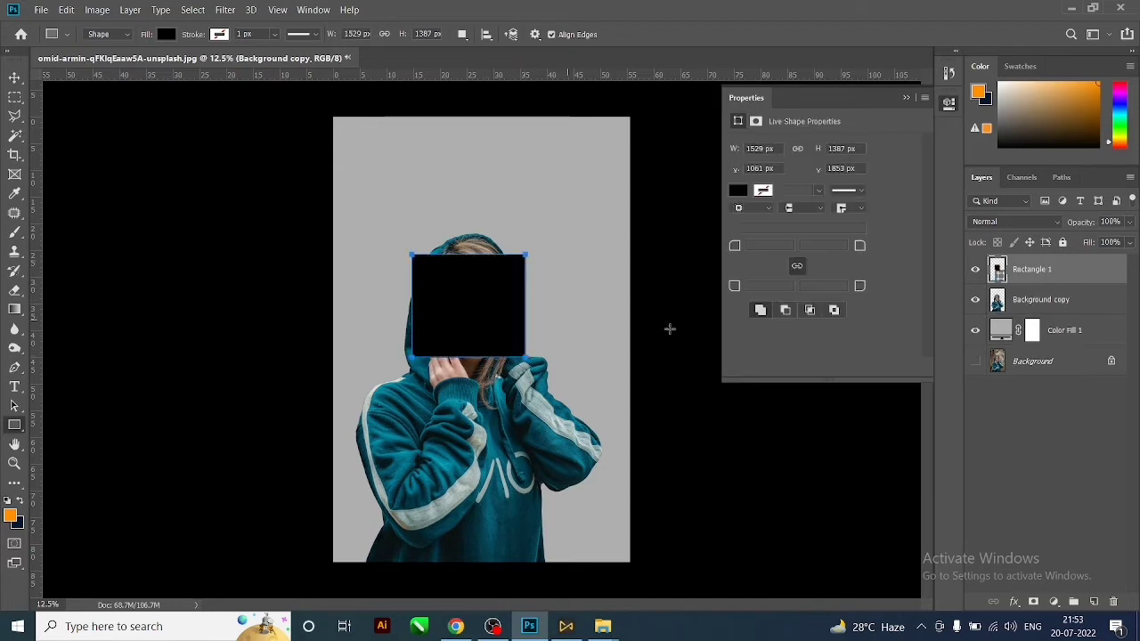
left_click(948, 103)
left_click_drag(1087, 247, 970, 247)
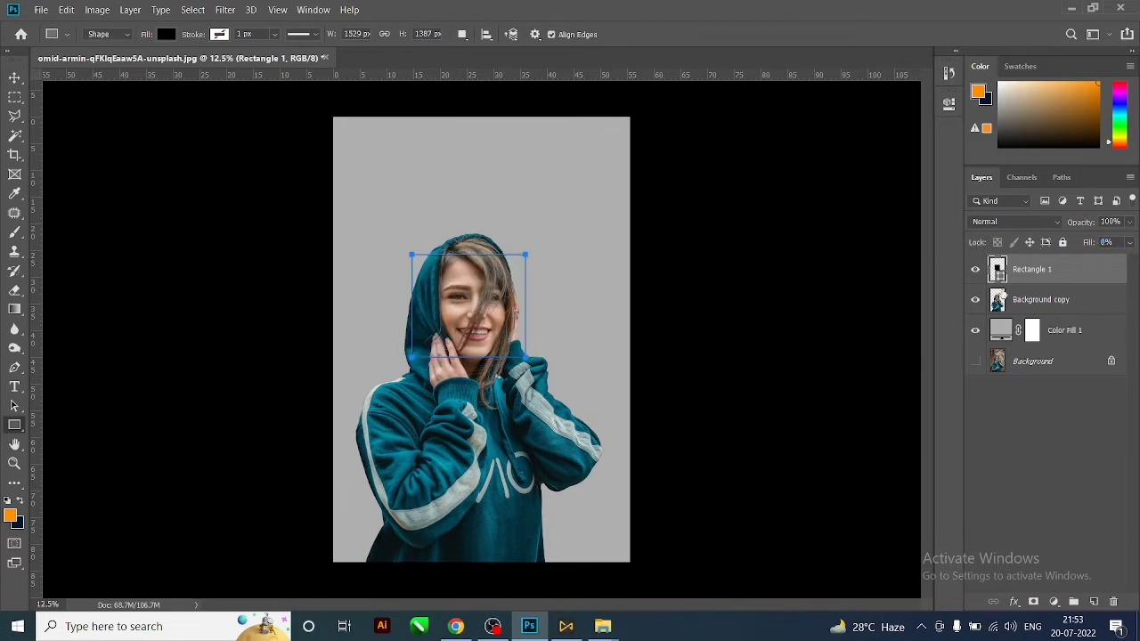
right_click(1020, 272)
Give Rectangle 1 a white Stroke and a Drop Shadow using Global Light, size 81 px.
left_click(855, 10)
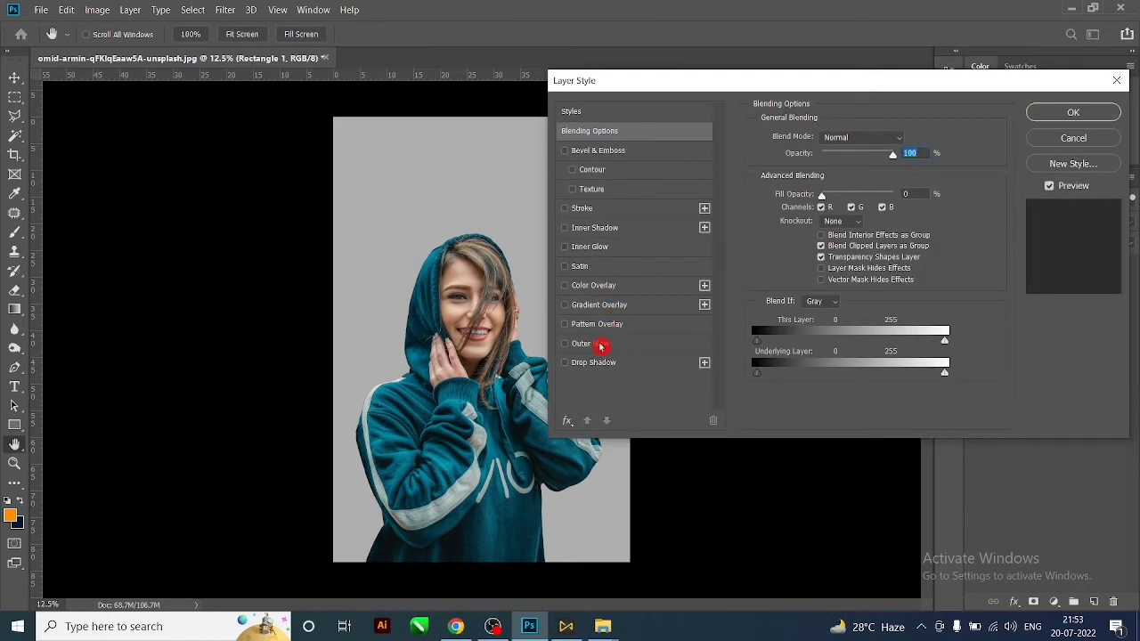
left_click(602, 211)
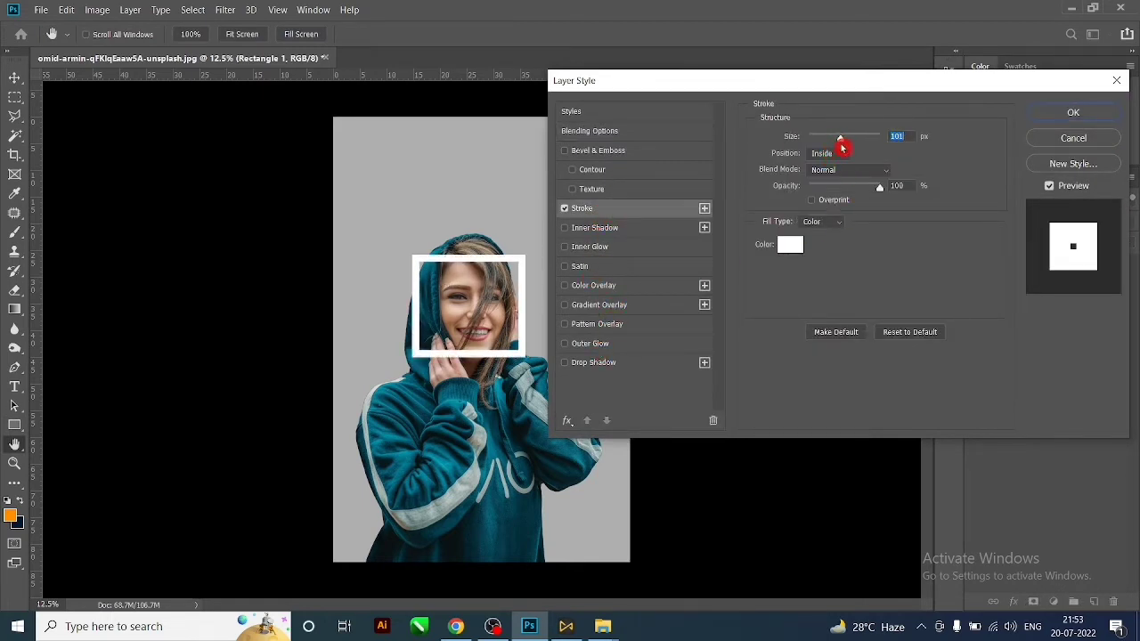
left_click_drag(841, 142, 838, 142)
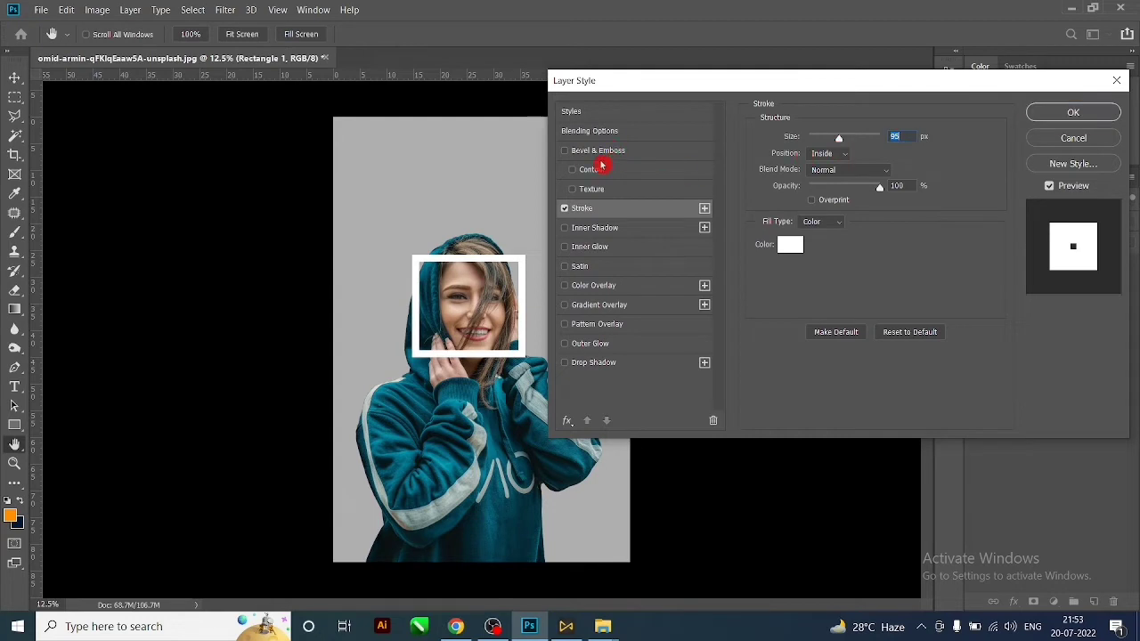
left_click(600, 365)
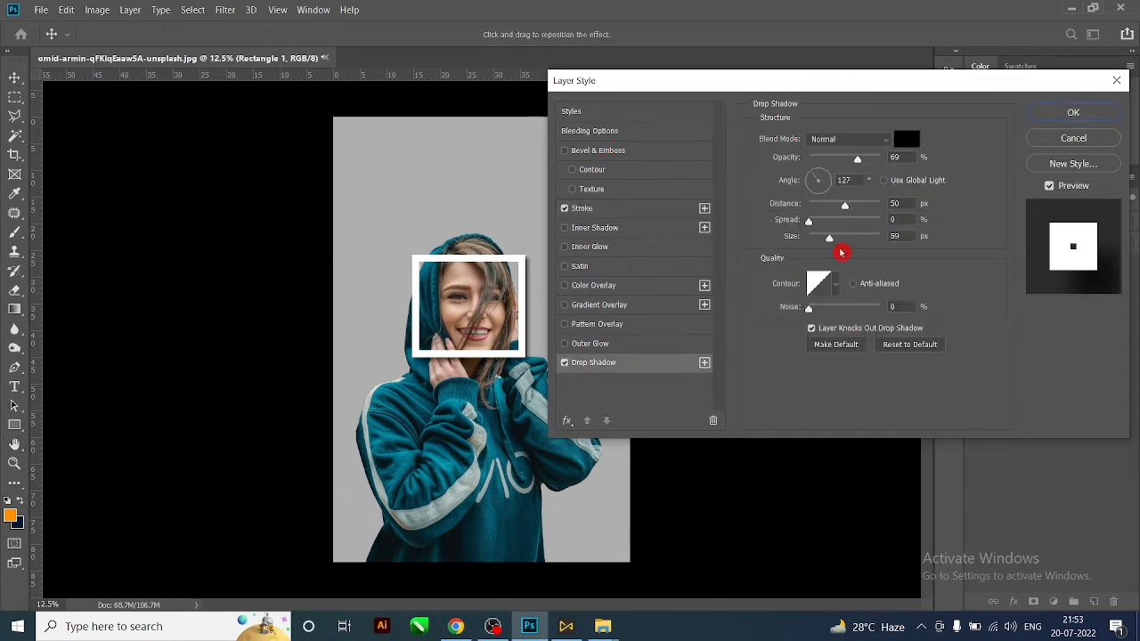
left_click(885, 181)
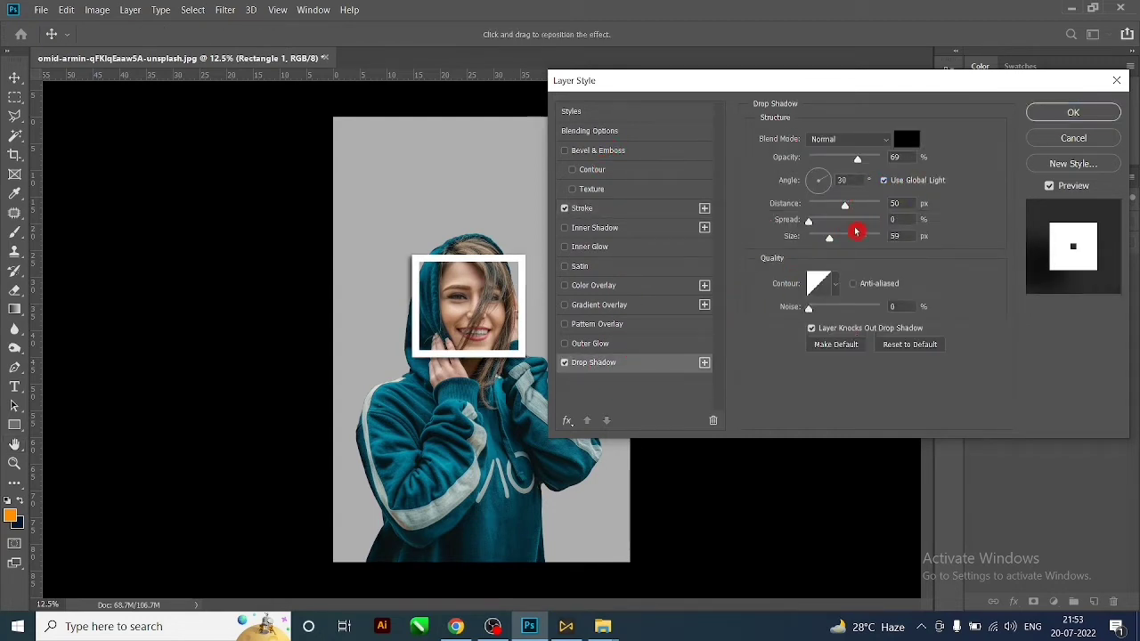
left_click_drag(829, 237, 837, 237)
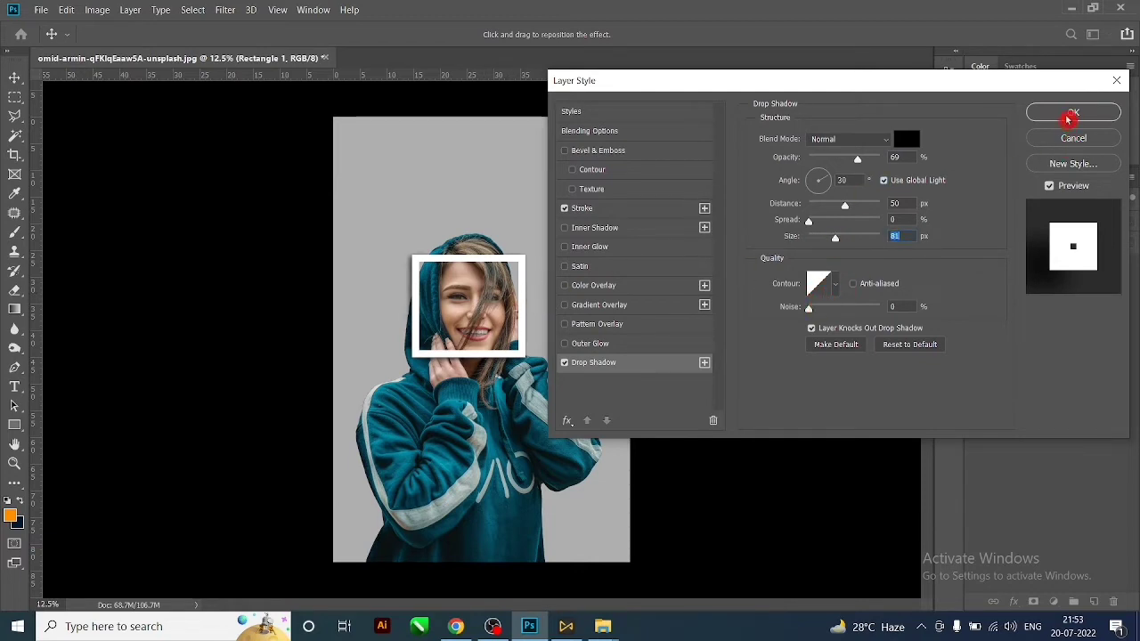
Add a smaller Inner Shadow and a MODEL Pattern Overlay, then apply the layer style.
left_click(595, 228)
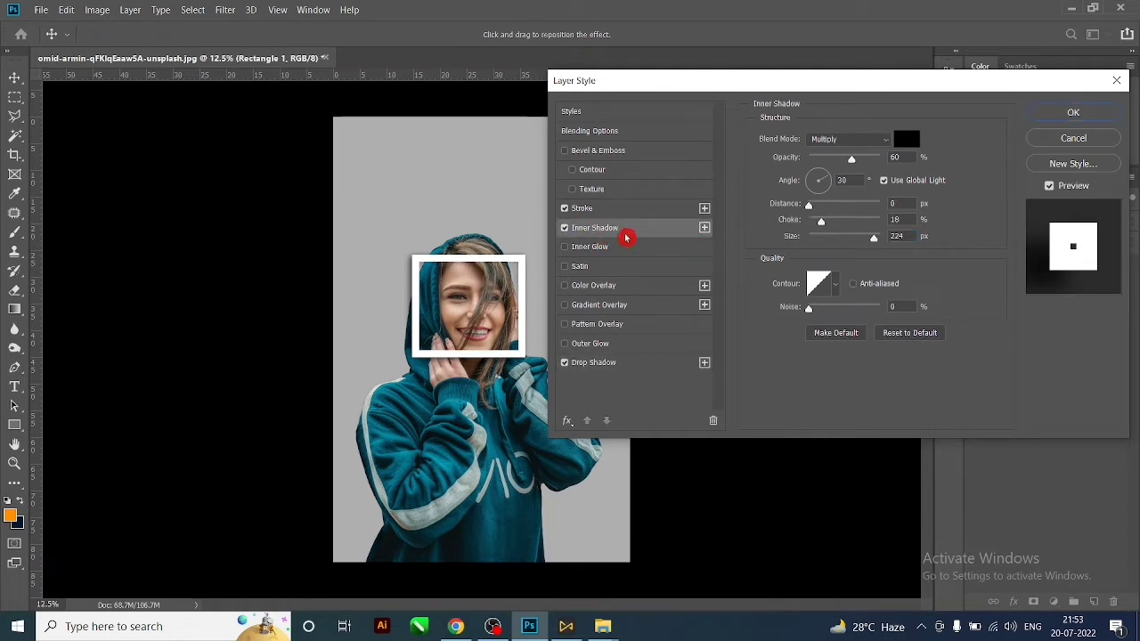
mouse_move(873, 239)
left_mouse_down()
mouse_move(862, 246)
mouse_move(817, 224)
left_mouse_up()
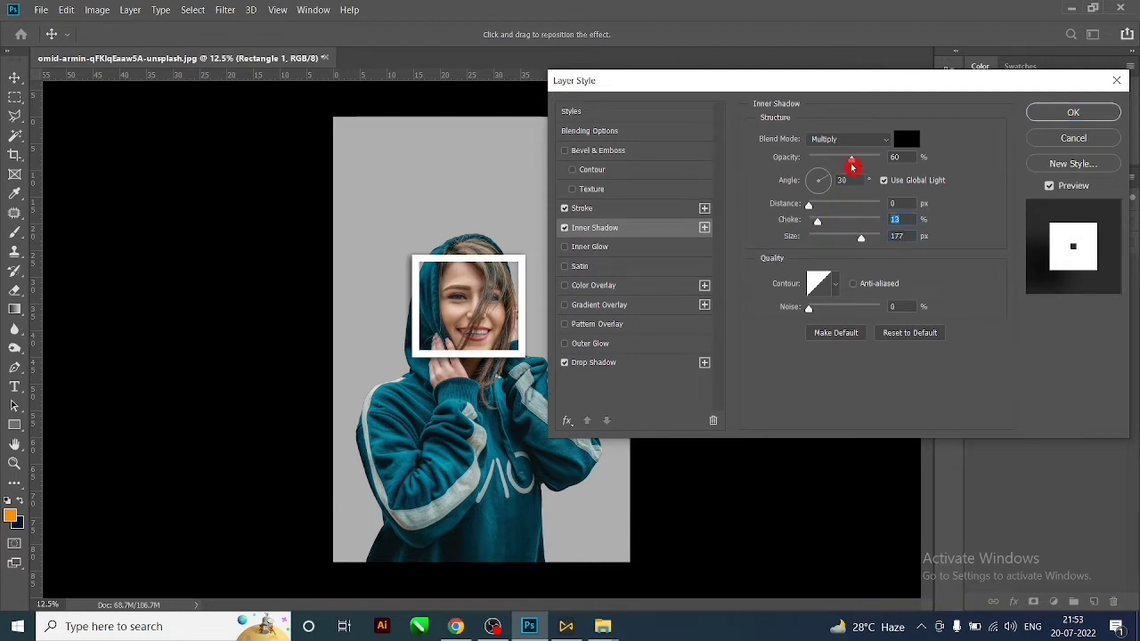
left_click(612, 323)
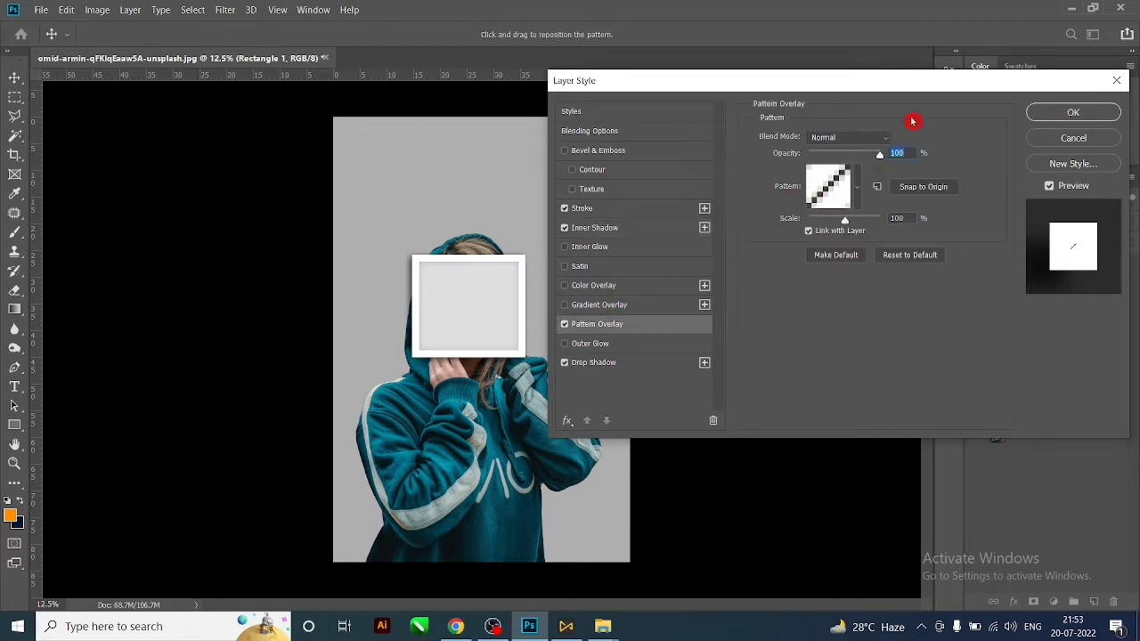
left_click(852, 195)
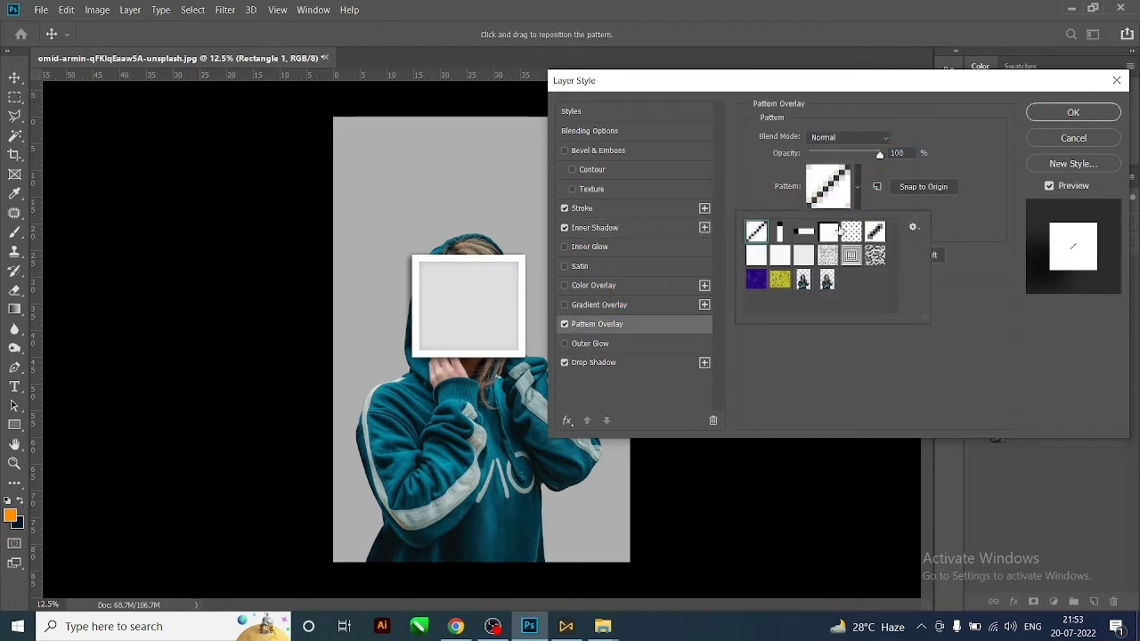
left_click(827, 282)
left_click(939, 260)
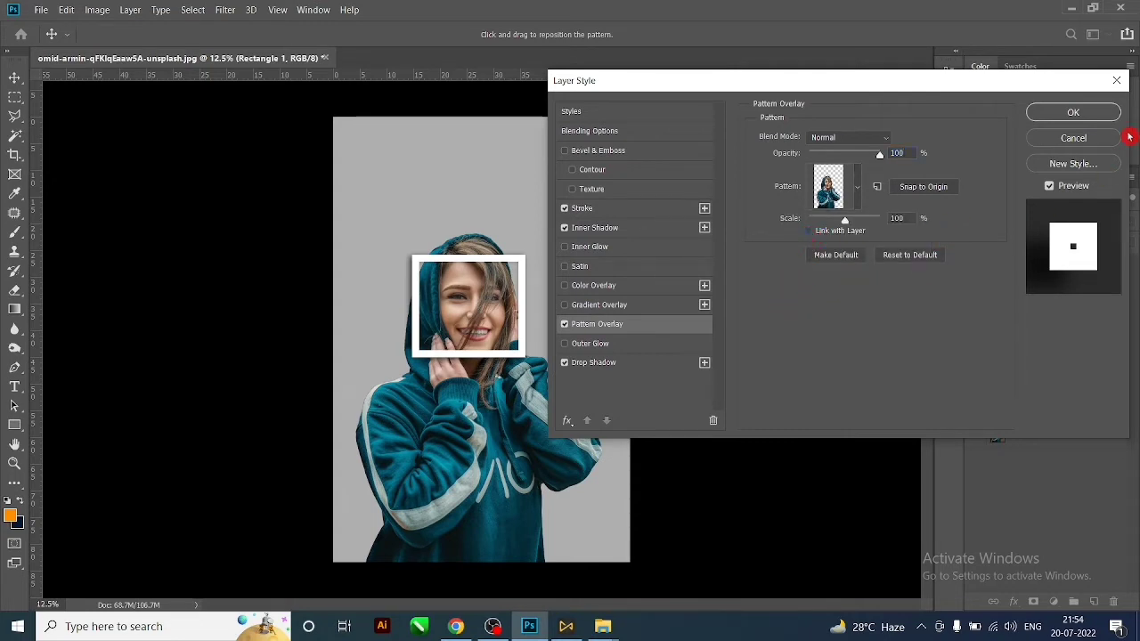
left_click(1076, 117)
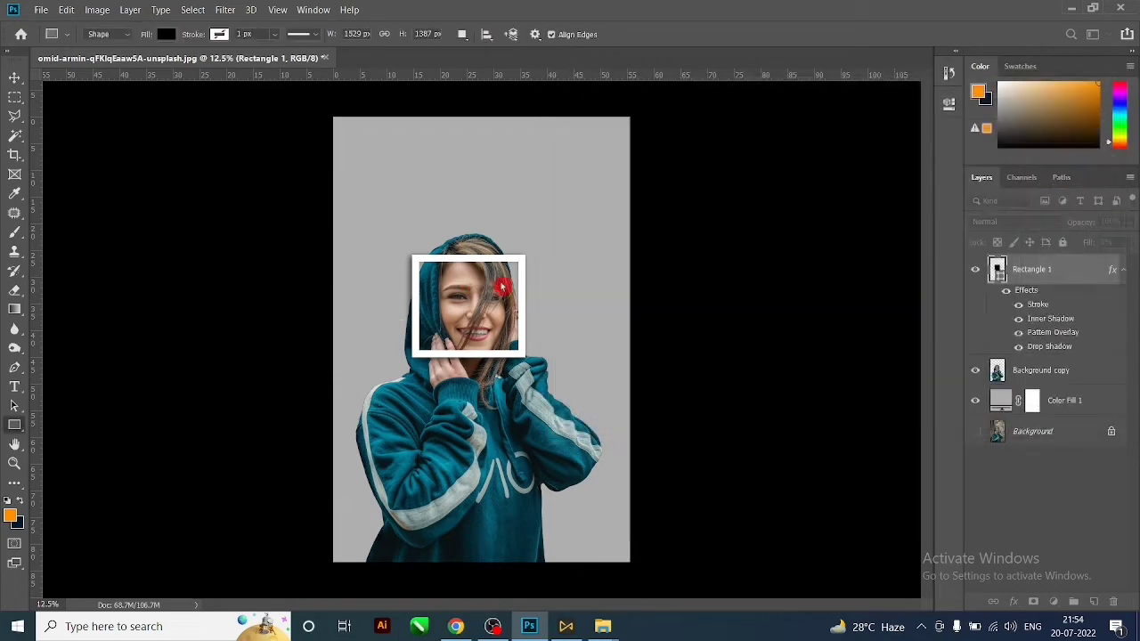
Duplicate Rectangle 1 with all four effects into a Rectangle 1 copy layer.
scroll(493, 292, "up", 2)
scroll(492, 291, "down", 1)
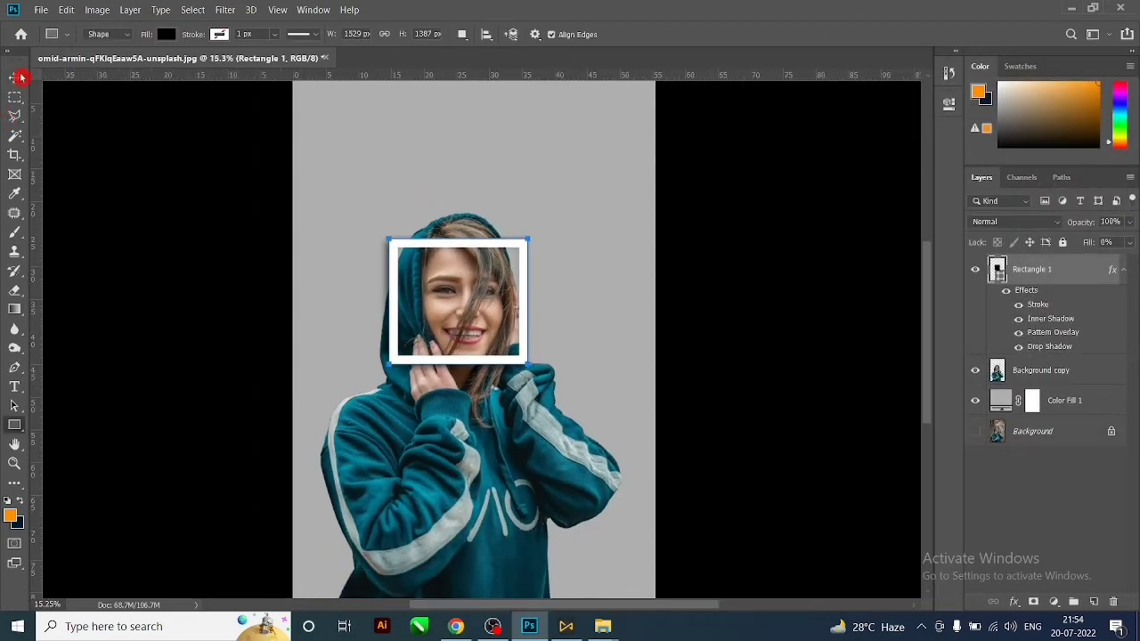
left_click(14, 77)
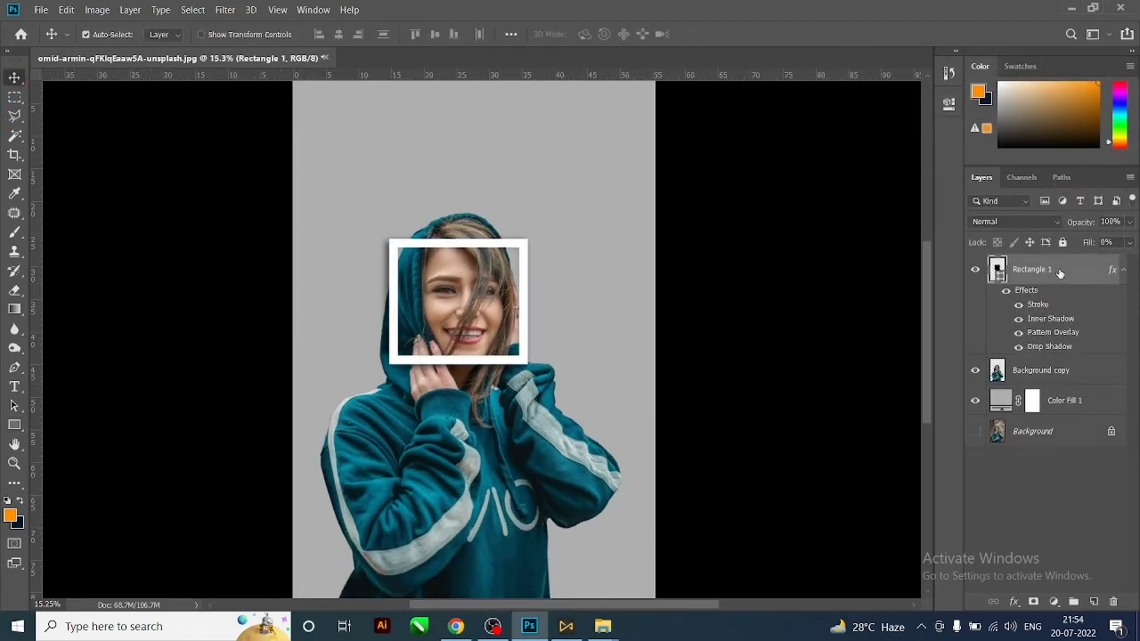
left_click_drag(1060, 273, 1094, 602)
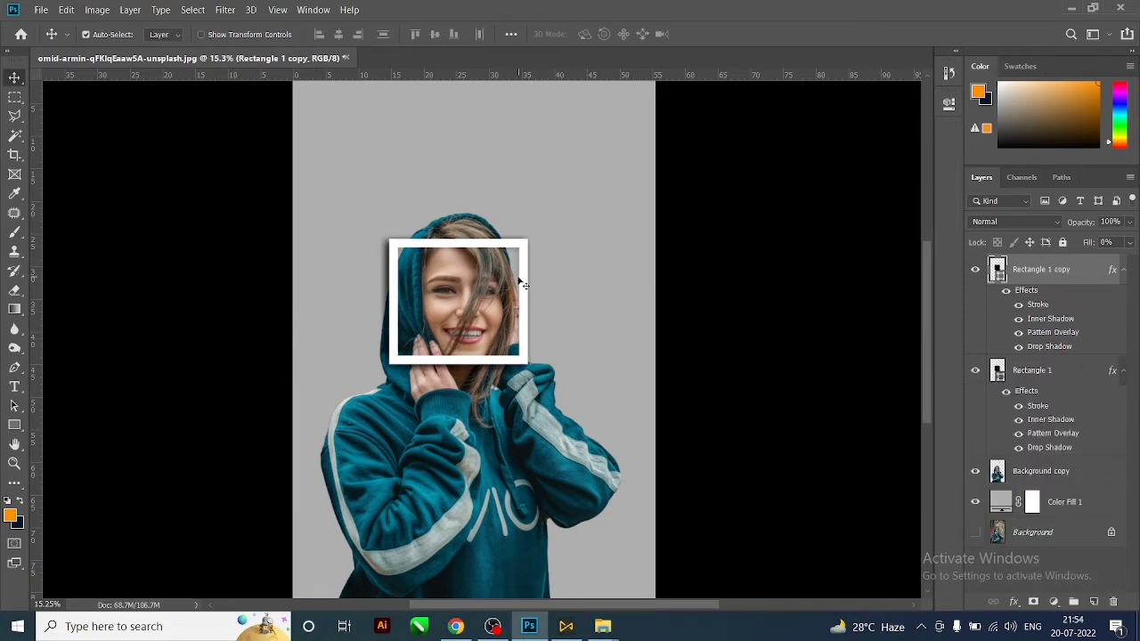
Move the copied frame onto the hoodie, rotating it about 27° and resizing it.
scroll(522, 283, "up", 1)
key("ctrl+t")
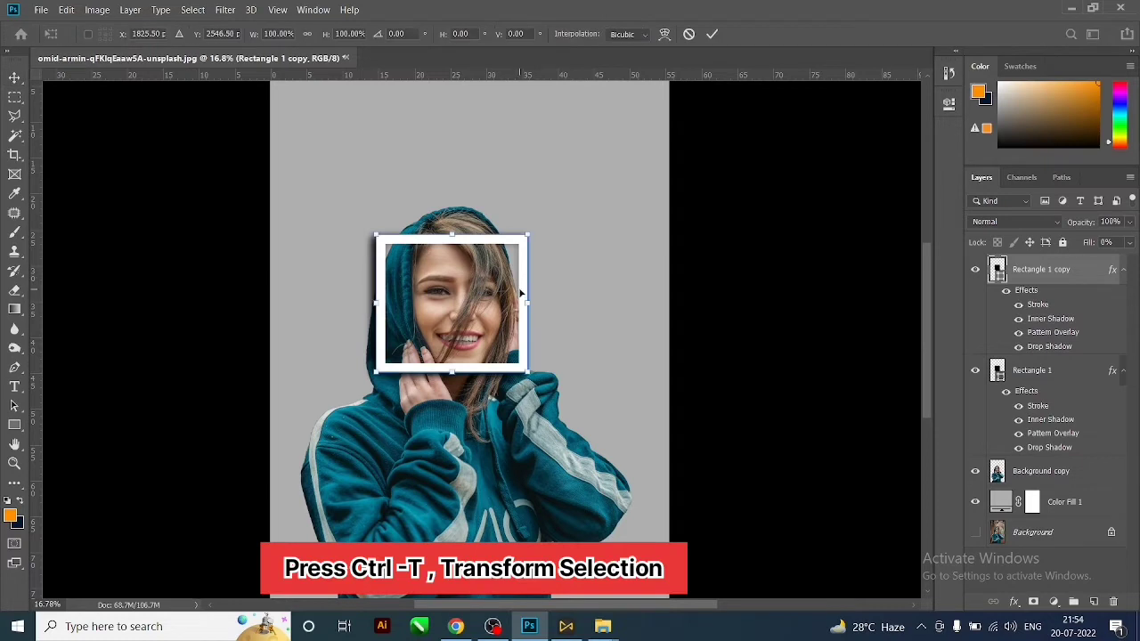
mouse_move(522, 286)
left_mouse_down()
mouse_move(448, 424)
mouse_move(472, 427)
mouse_move(428, 436)
left_mouse_up()
left_click_drag(484, 481, 468, 514)
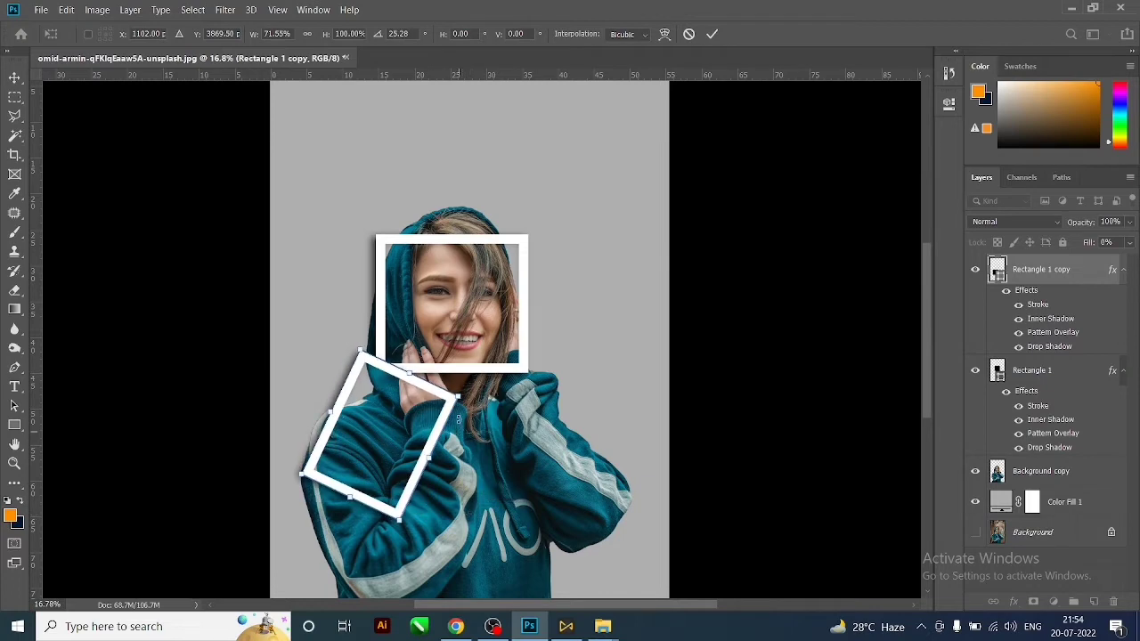
mouse_move(459, 400)
left_mouse_down()
mouse_move(480, 402)
mouse_move(494, 356)
left_mouse_up()
mouse_move(445, 418)
left_mouse_down()
mouse_move(429, 427)
mouse_move(458, 454)
left_mouse_up()
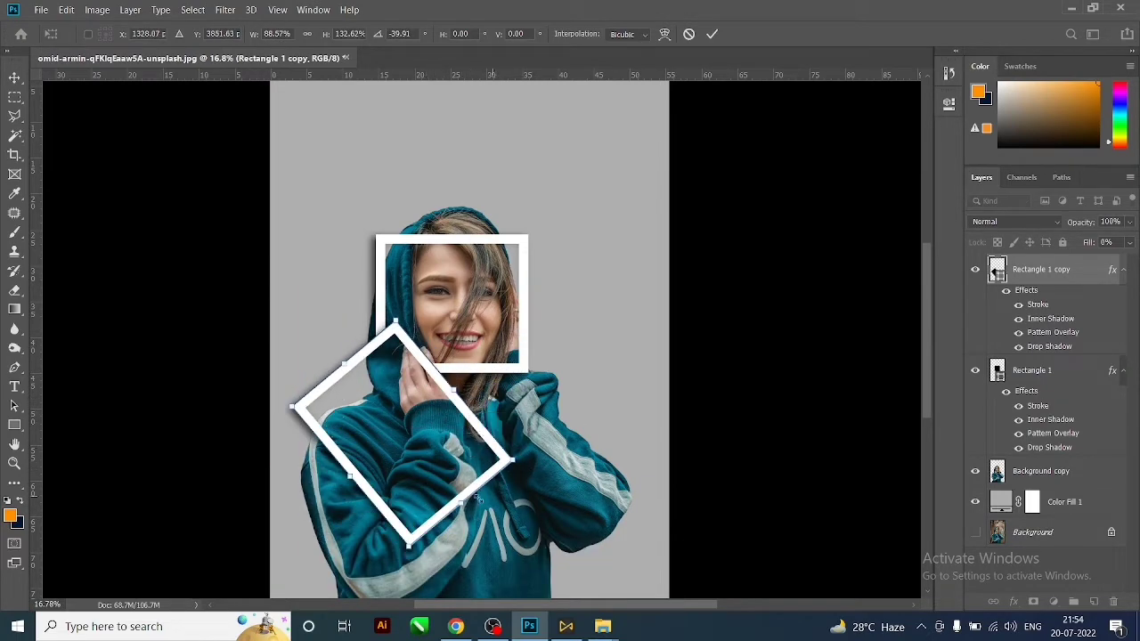
key("Return")
Place another frame copy on the right, rotated about 15°.
scroll(478, 407, "down", 2)
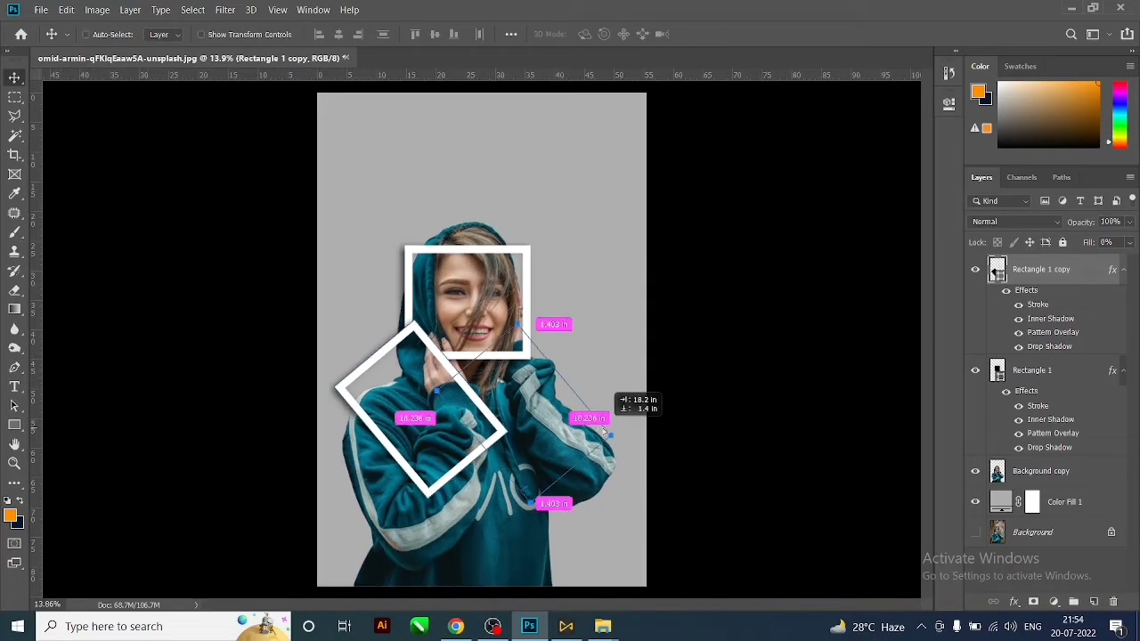
left_click_drag(478, 406, 583, 405)
key("ctrl+t")
mouse_move(619, 485)
left_mouse_down()
mouse_move(648, 368)
mouse_move(652, 431)
left_mouse_up()
key("Return")
Duplicate the left frame into a slightly smaller bottom frame rotated about 14°.
left_click(427, 418)
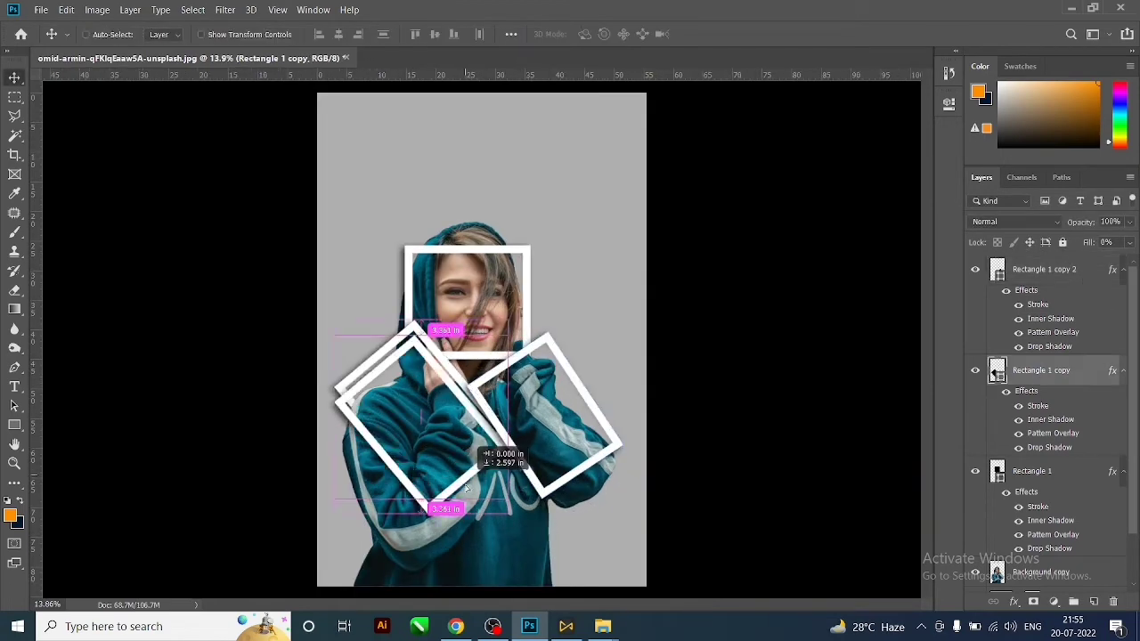
key("ctrl+alt+t")
left_click_drag(512, 548, 455, 564)
left_click_drag(300, 528, 289, 575)
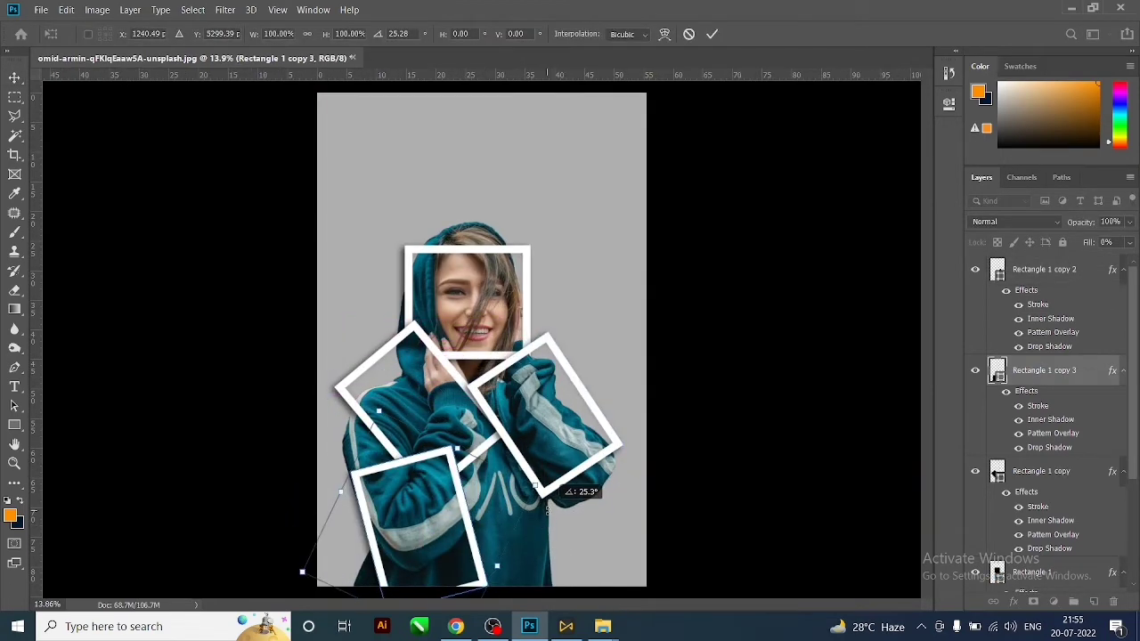
left_click_drag(344, 411, 394, 479)
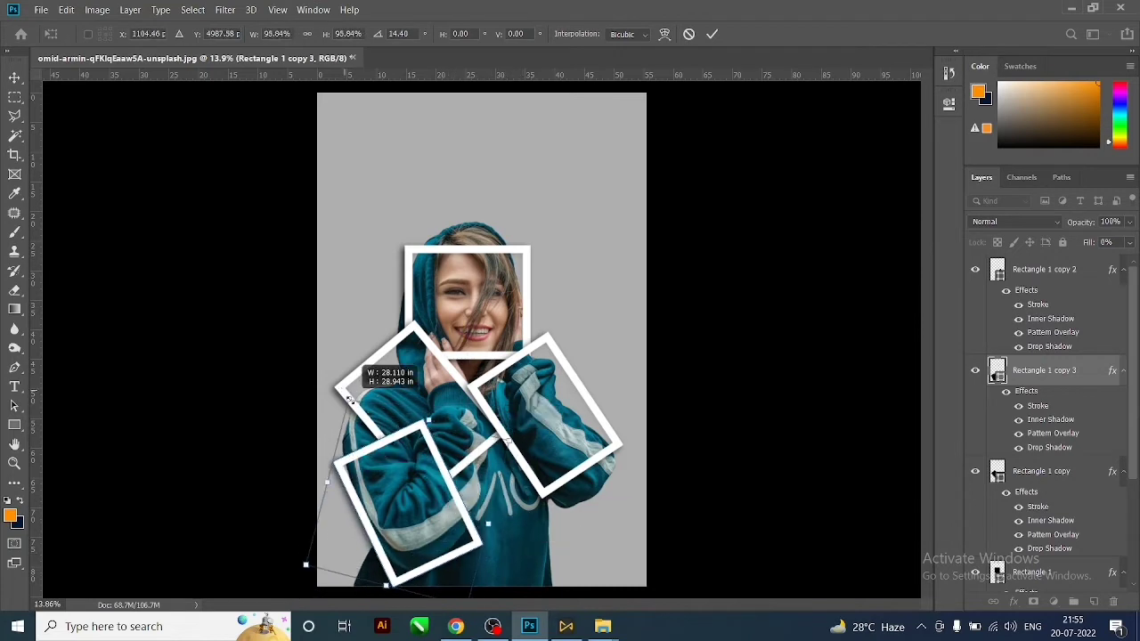
key("Return")
Add a smaller middle frame and a diamond-angled frame at the bottom.
key("ctrl+alt+t")
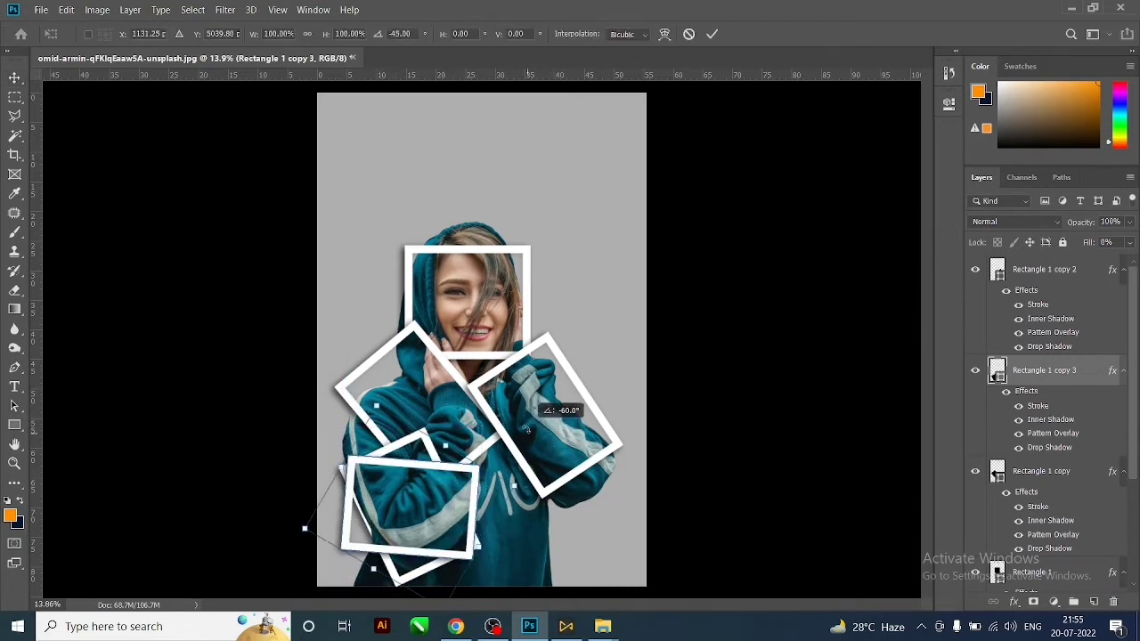
mouse_move(534, 401)
left_mouse_down()
mouse_move(534, 492)
mouse_move(525, 467)
left_mouse_up()
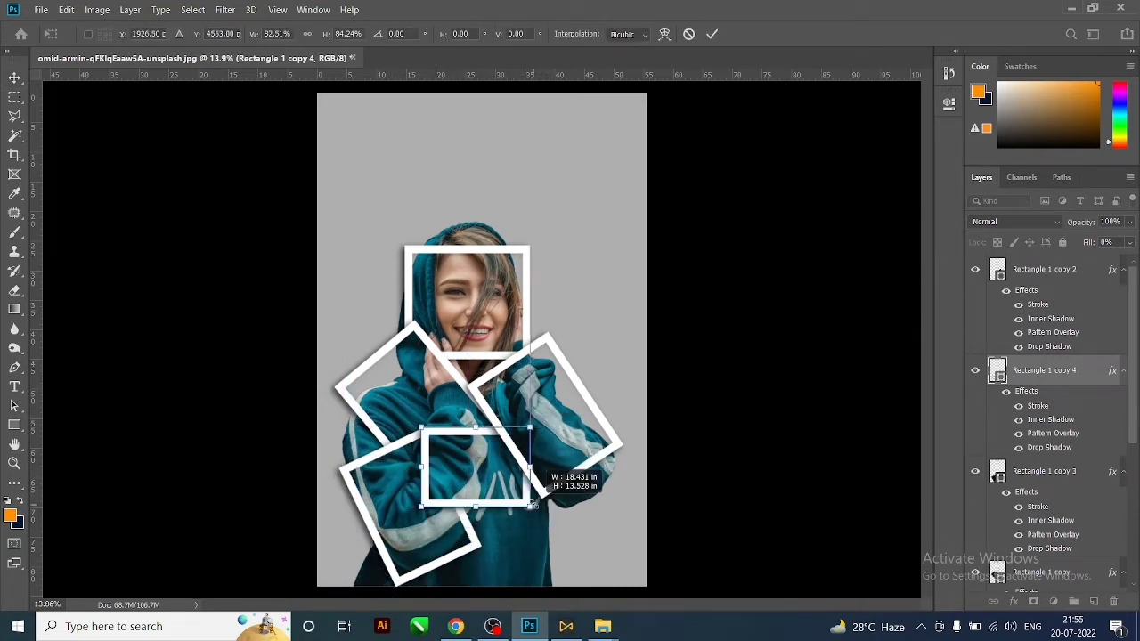
key("Return")
key("ctrl+bracketright")
scroll(725, 437, "up", 1)
key("ctrl+alt+t")
mouse_move(499, 427)
left_mouse_down()
mouse_move(585, 526)
mouse_move(547, 598)
mouse_move(641, 481)
left_mouse_up()
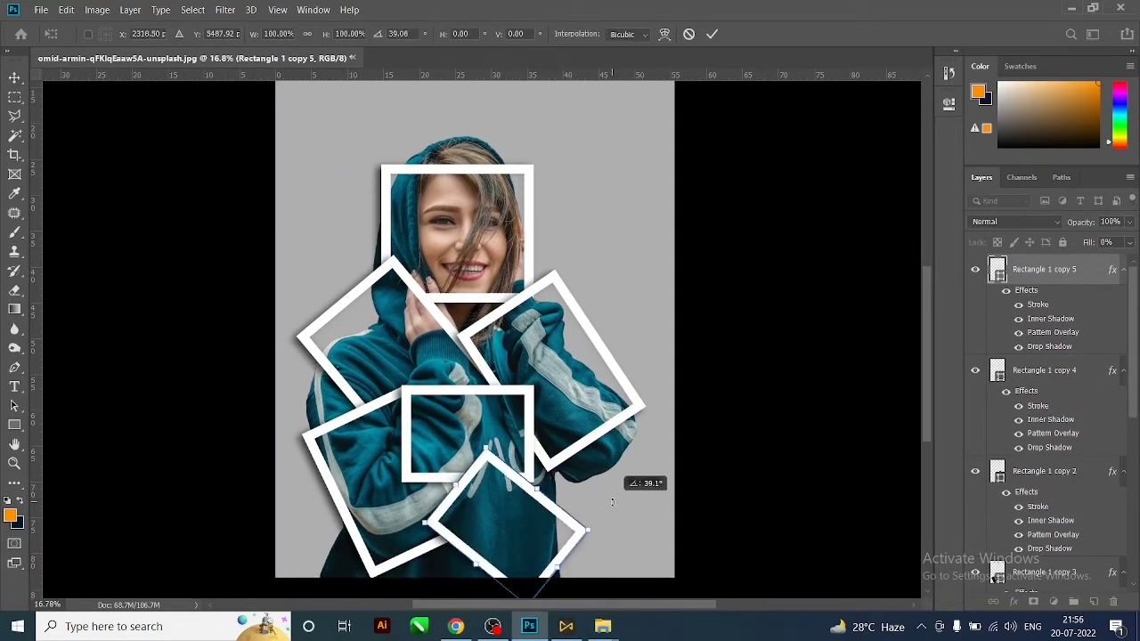
key("Return")
scroll(552, 463, "up", 1)
scroll(552, 463, "up", 1)
scroll(552, 463, "down", 2)
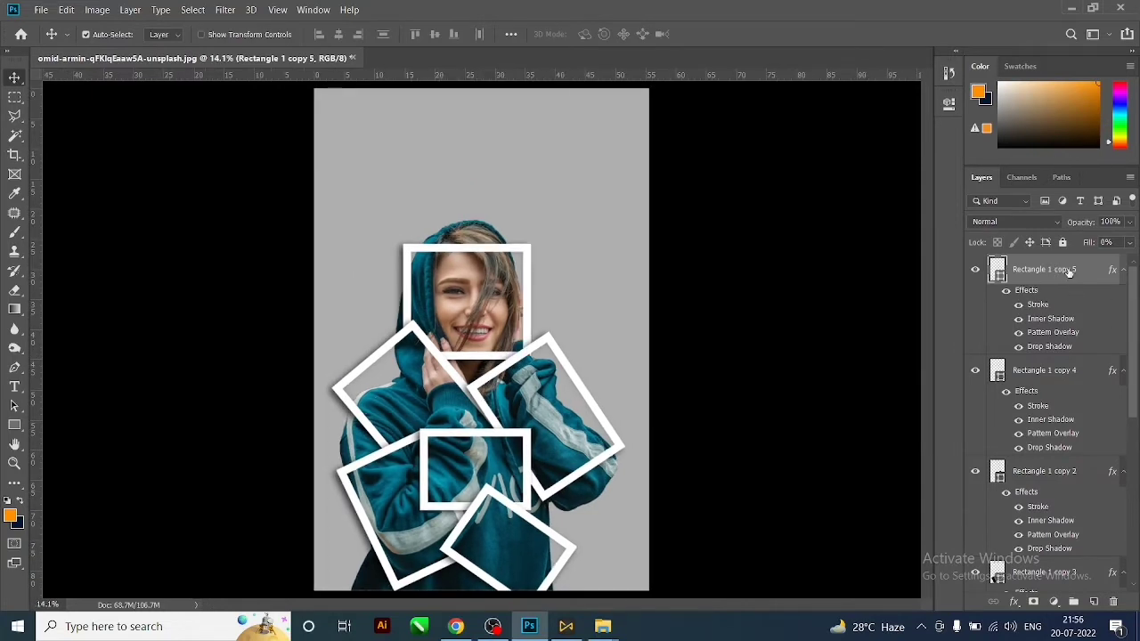
scroll(1055, 276, "down", 3)
Select all six frame layers and group them with Ctrl+G.
scroll(1053, 356, "down", 4)
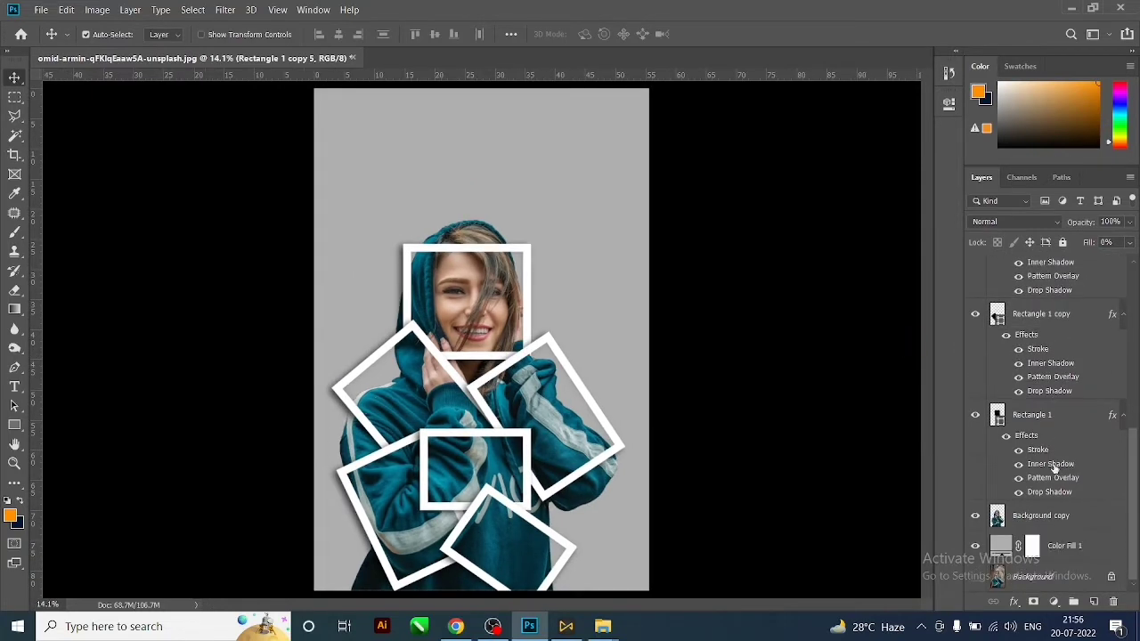
left_click(1048, 425, "shift")
scroll(1049, 426, "up", 7)
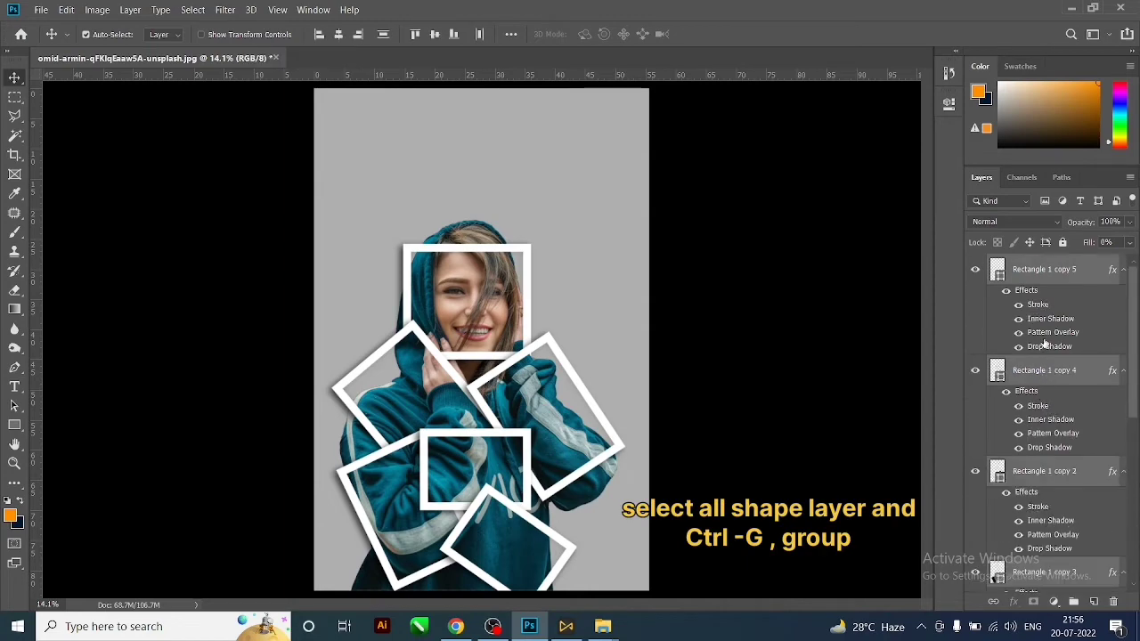
scroll(1046, 352, "down", 2)
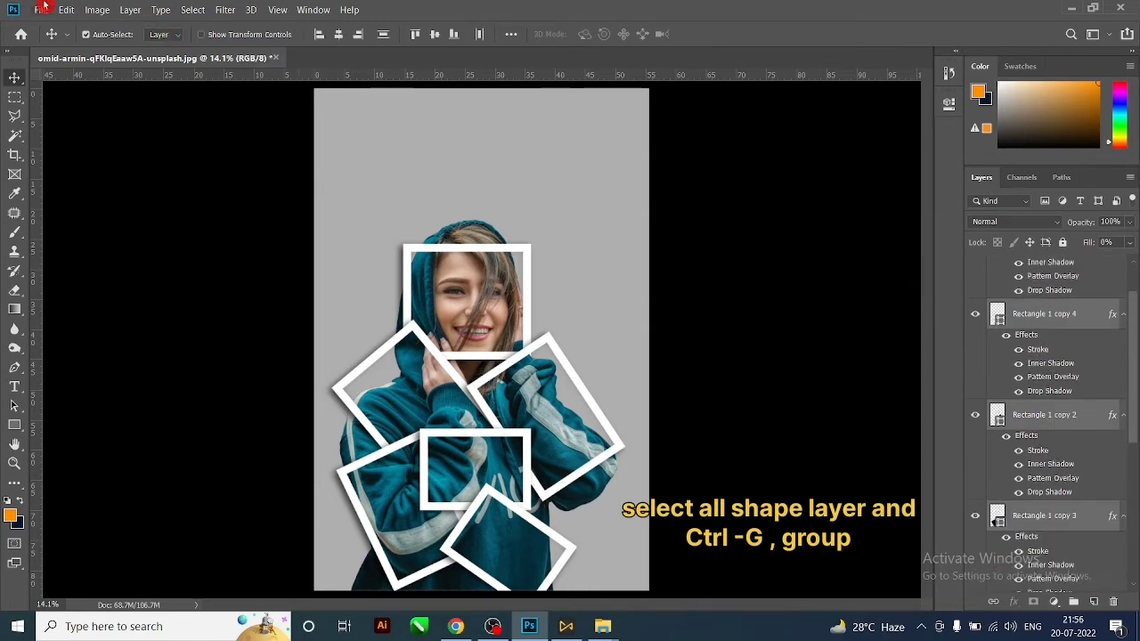
left_click(66, 10)
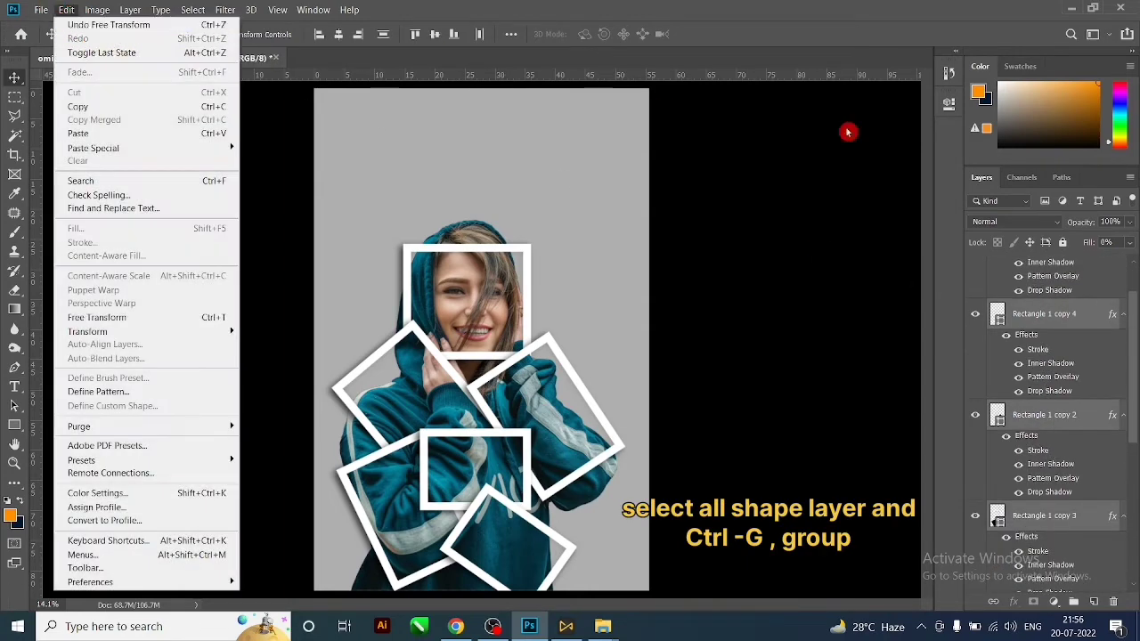
left_click(1073, 604)
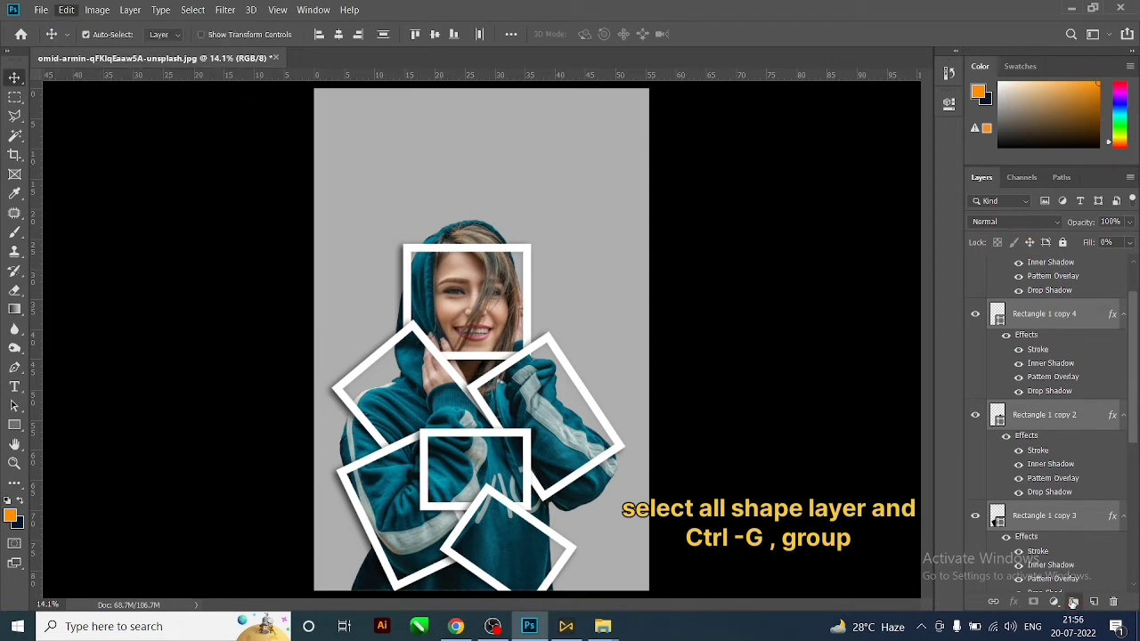
key("ctrl+g")
Rename the group FRAME and move it beneath Background copy.
left_click(975, 265)
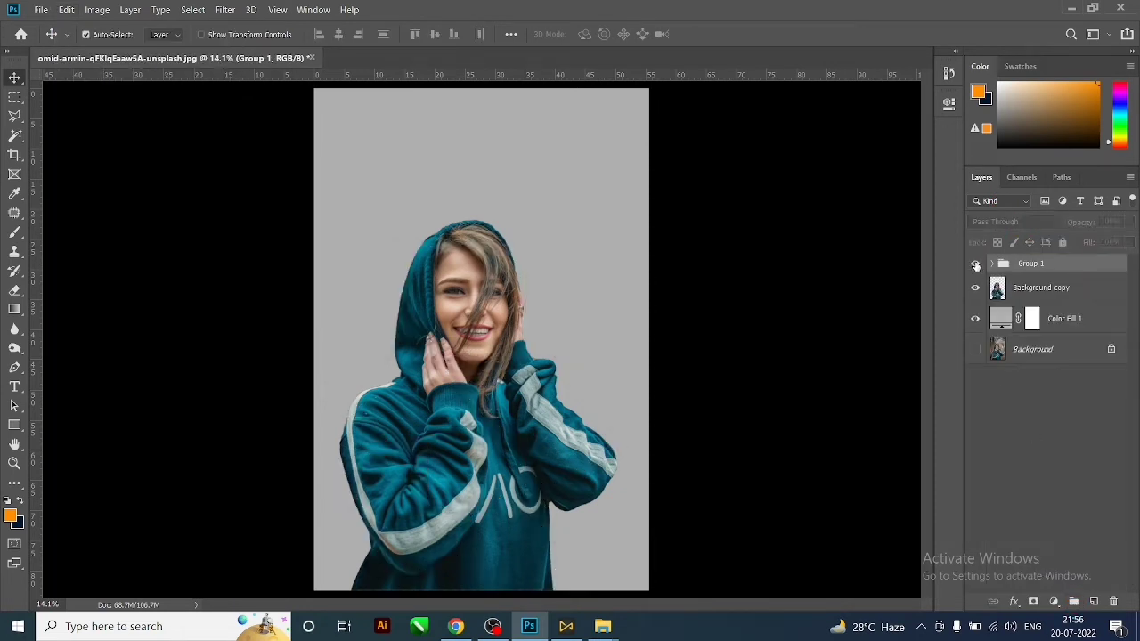
double_click(1026, 264)
type("FRAME")
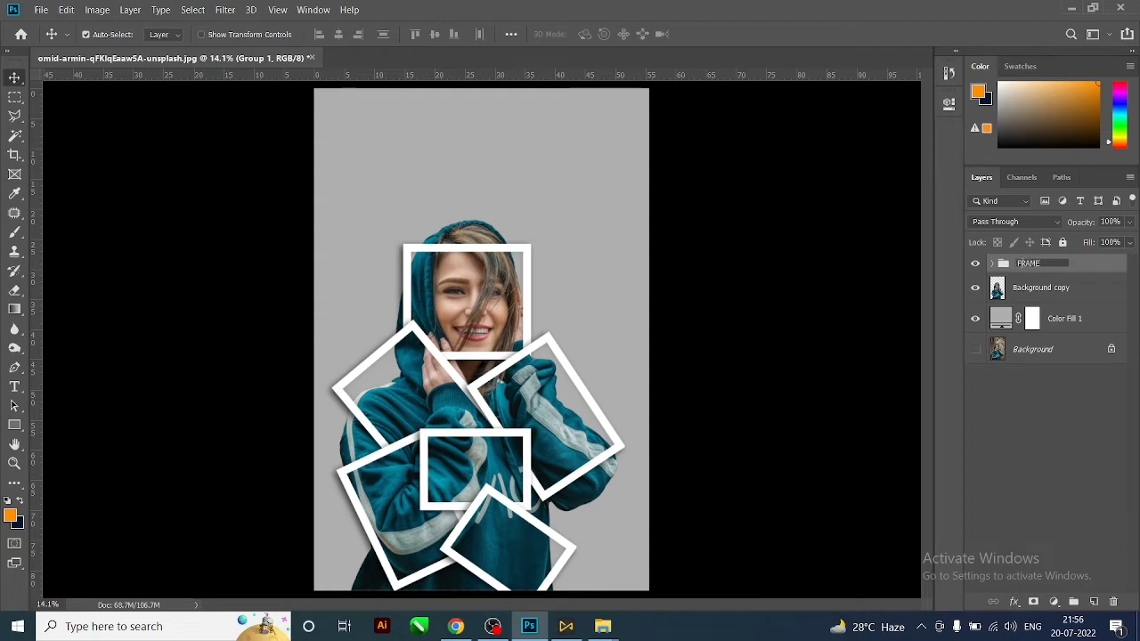
key("Return")
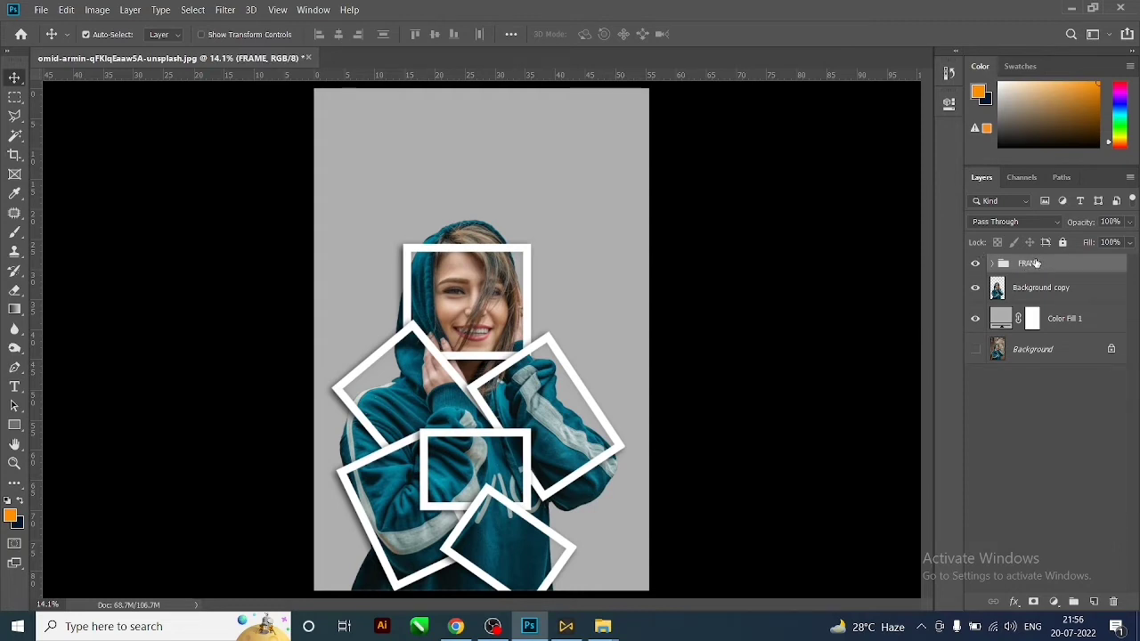
left_click_drag(1035, 264, 1044, 294)
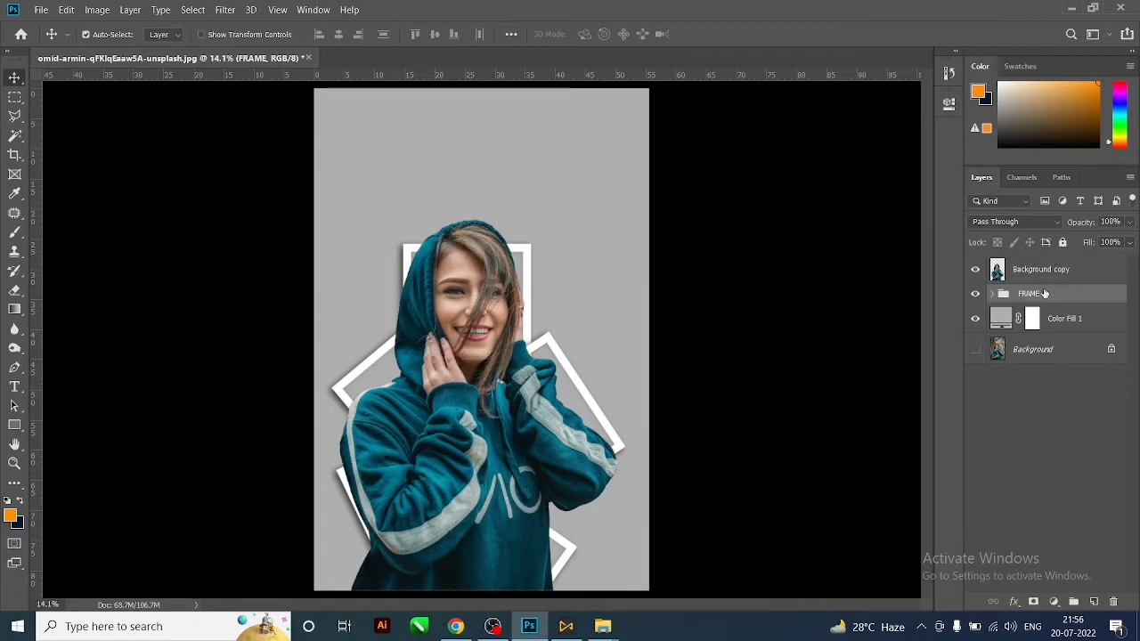
Give Background copy a black hide-all mask so the girl appears only inside the frames.
left_click(1024, 274)
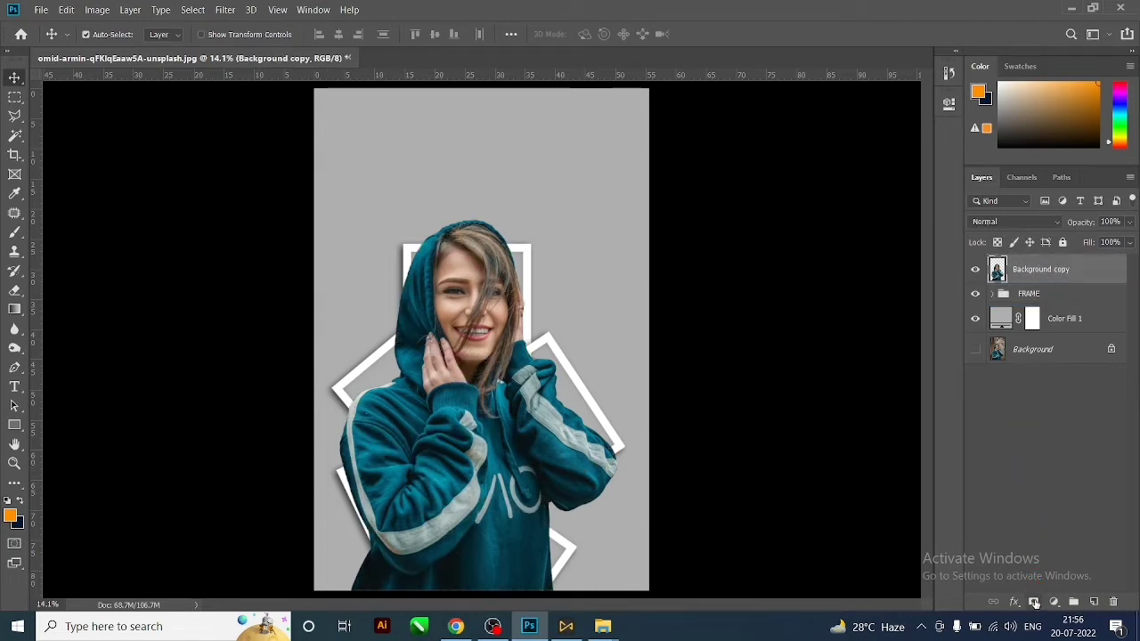
left_click(1034, 602)
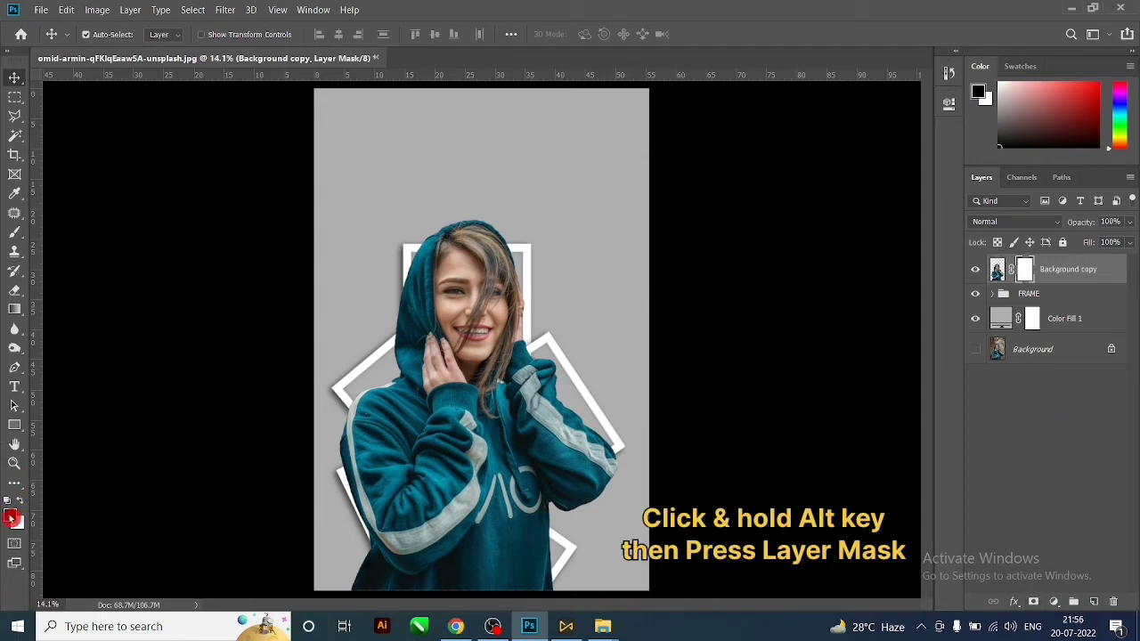
key("alt+BackSpace")
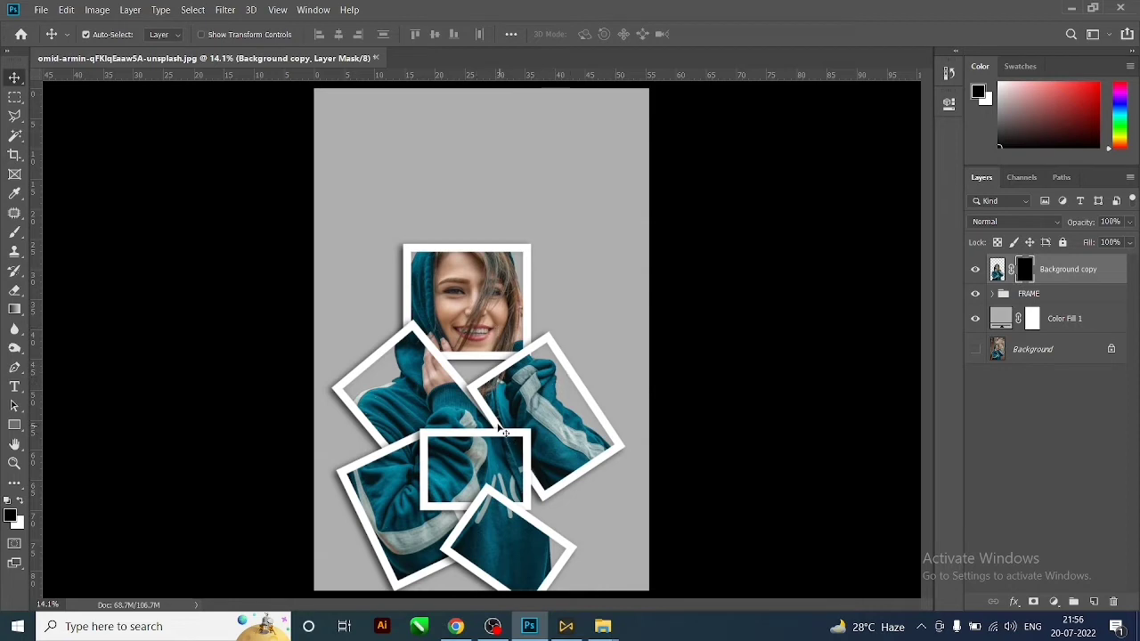
left_click(997, 269)
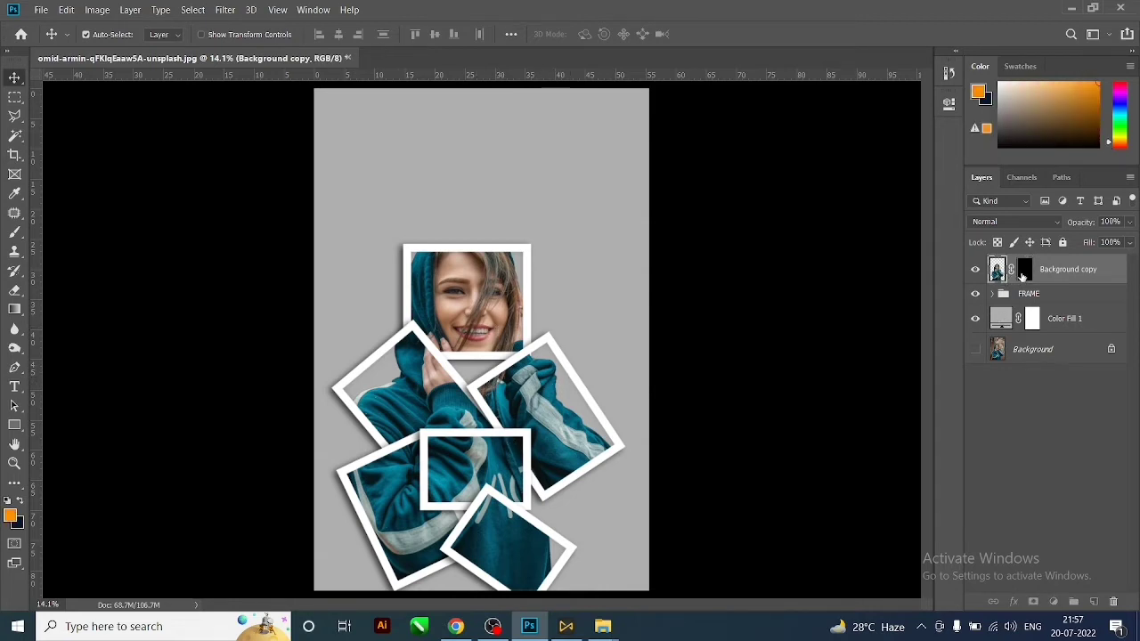
left_click(1024, 269)
Set up a 94 px brush painting in white to reveal the photo on the mask.
left_click(14, 233)
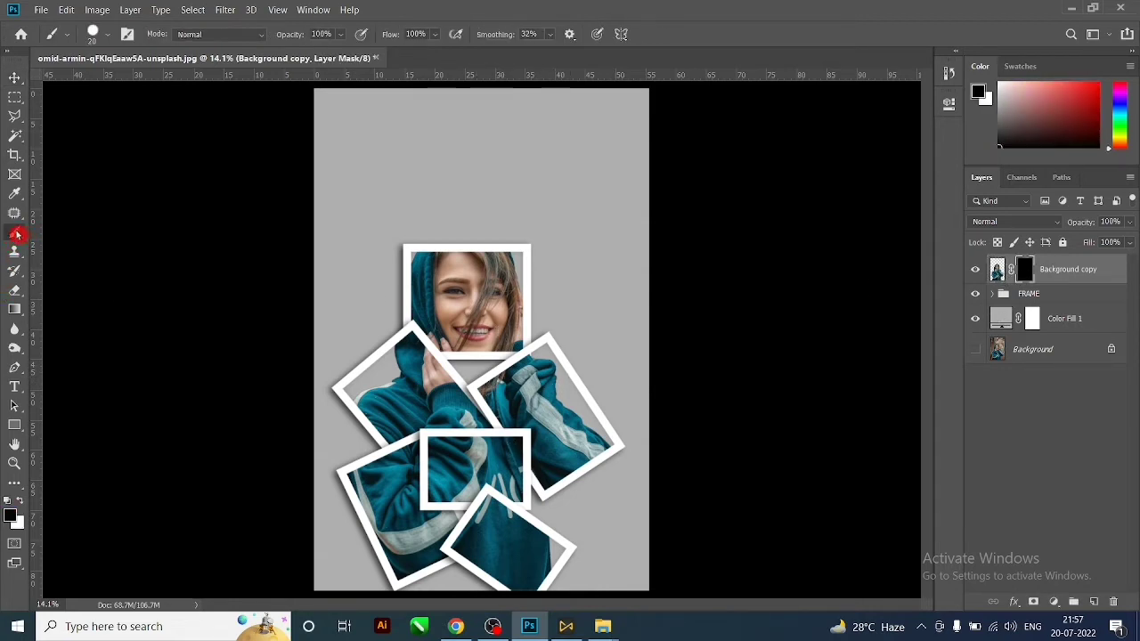
left_click(110, 34)
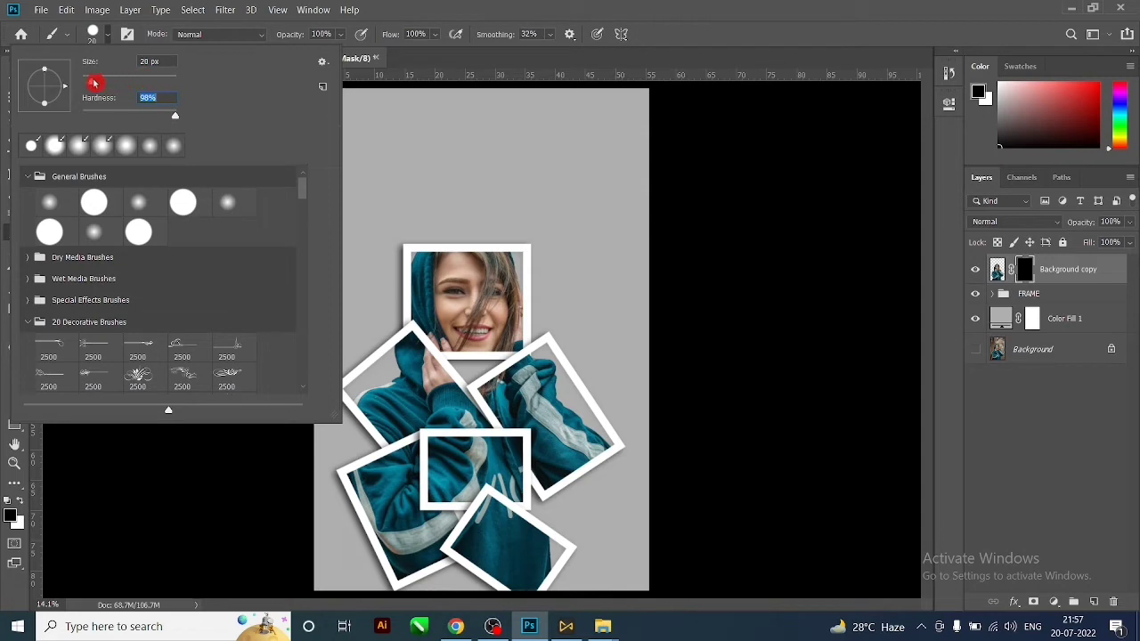
left_click_drag(94, 83, 167, 83)
left_click(457, 247)
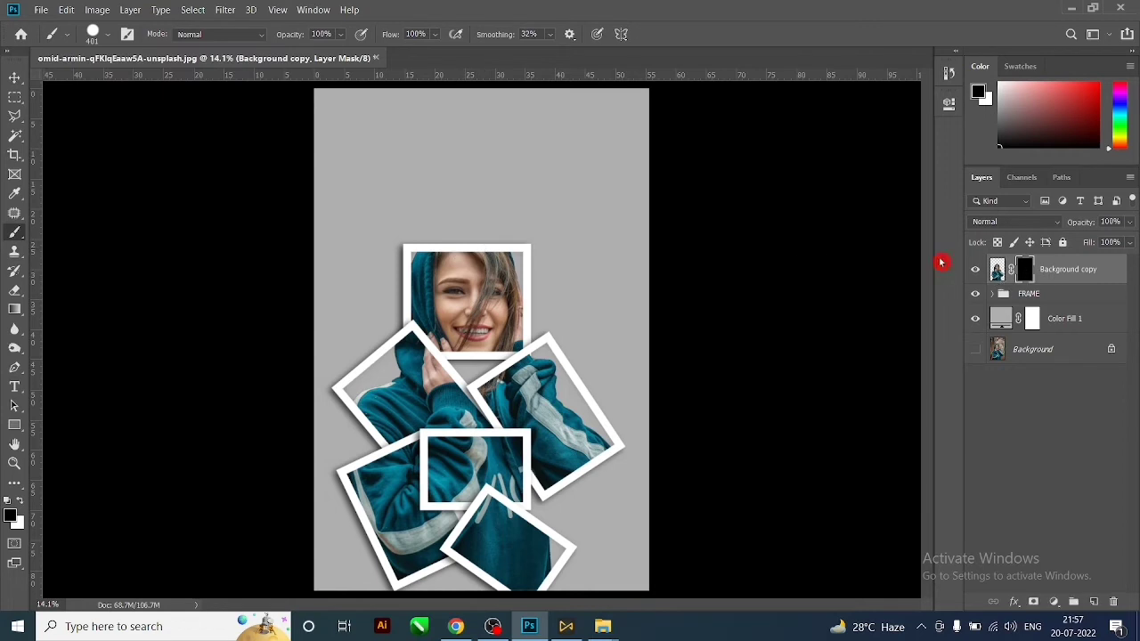
left_click(23, 503)
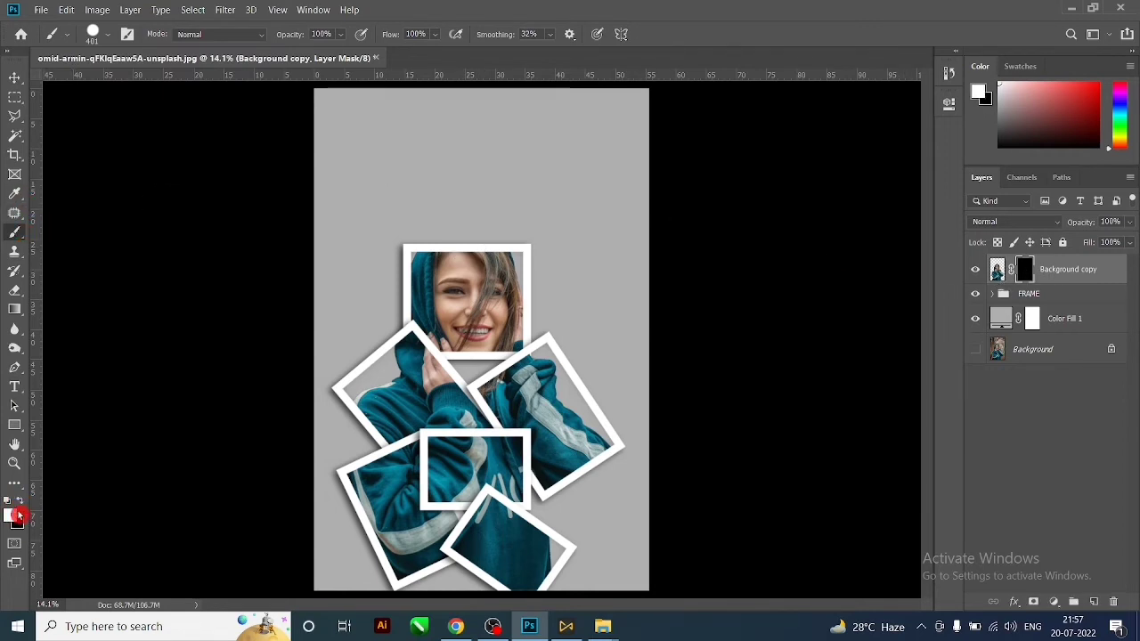
Paint the girl's hair back above the top frame along her head.
left_click(456, 258)
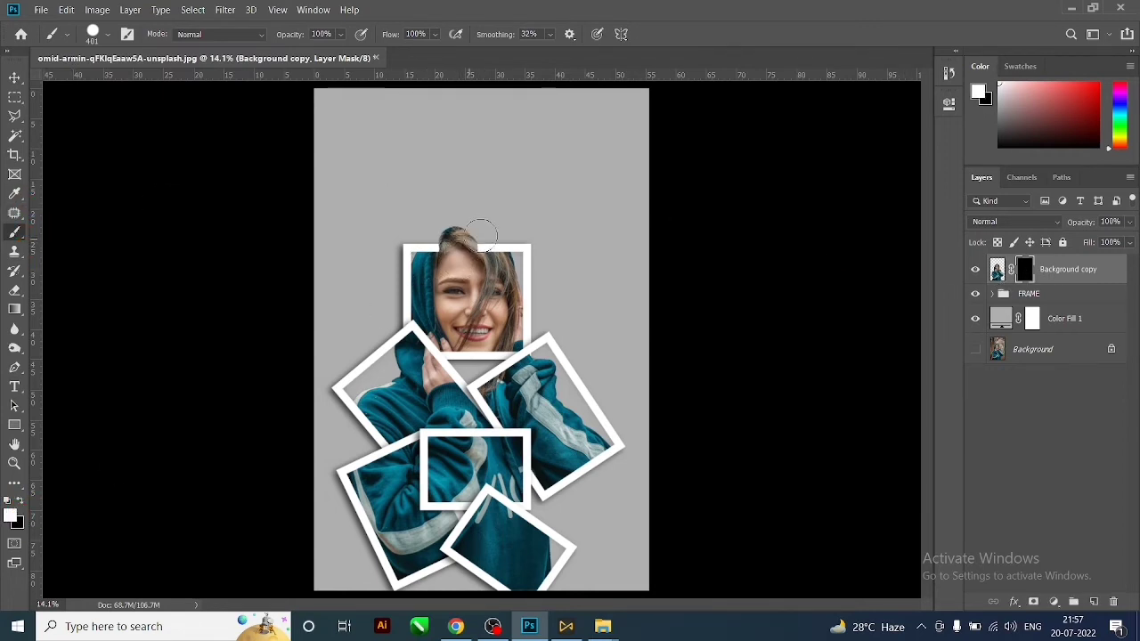
mouse_move(479, 235)
left_mouse_down()
mouse_move(481, 218)
mouse_move(426, 243)
mouse_move(392, 290)
mouse_move(536, 294)
mouse_move(528, 227)
left_mouse_up()
scroll(471, 222, "up", 3)
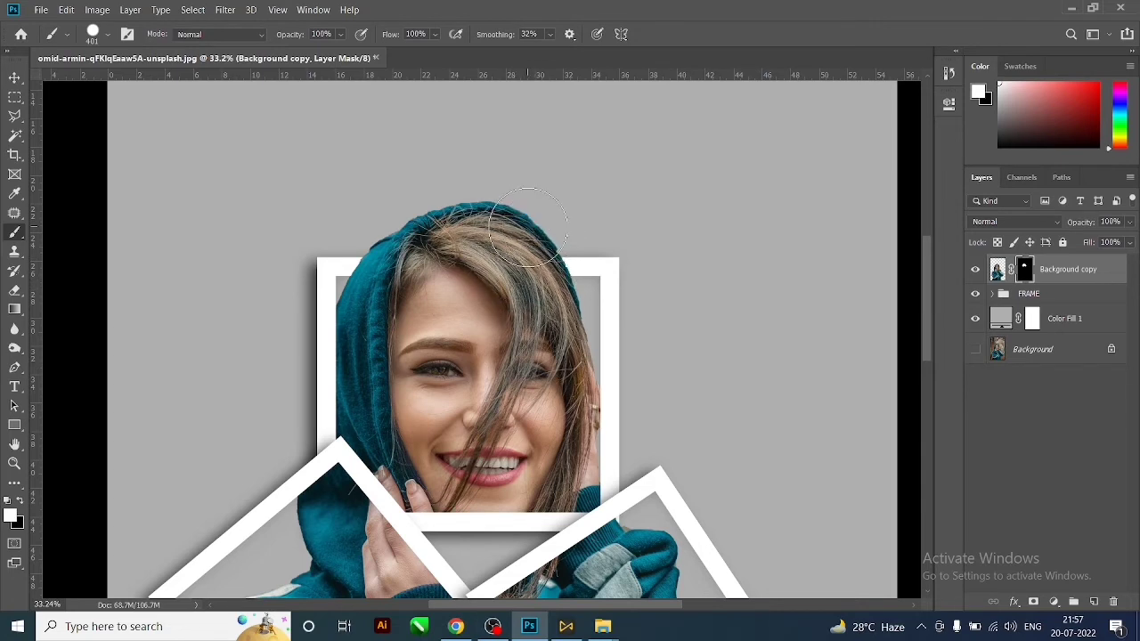
left_click_drag(528, 226, 411, 245)
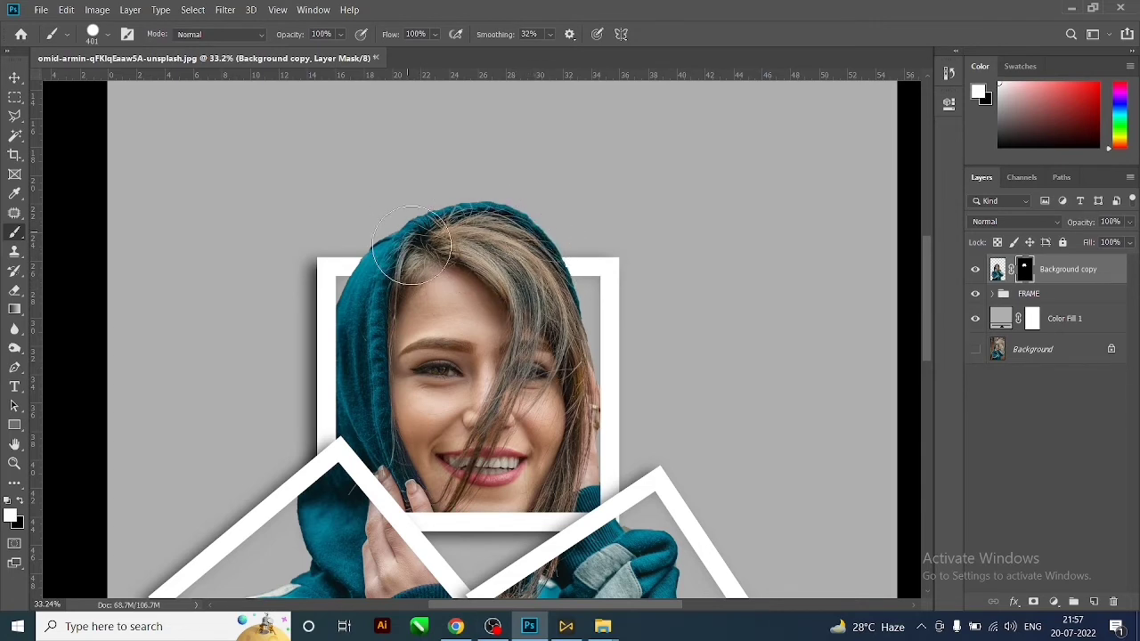
scroll(476, 178, "down", 5)
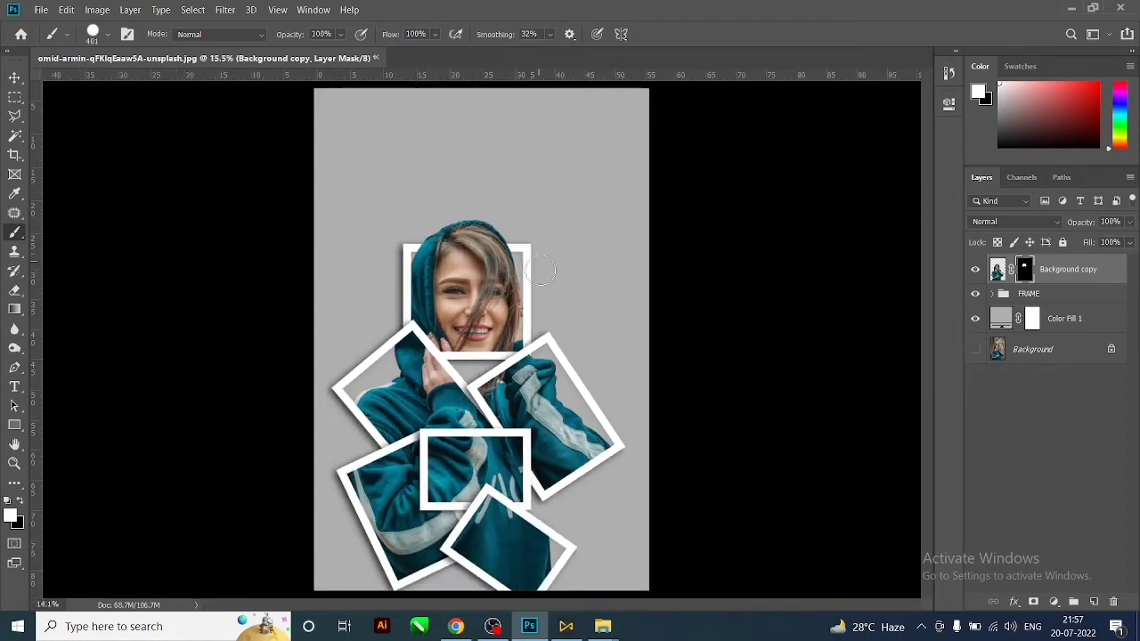
scroll(541, 270, "down", 1)
scroll(570, 356, "up", 2)
scroll(597, 419, "up", 2)
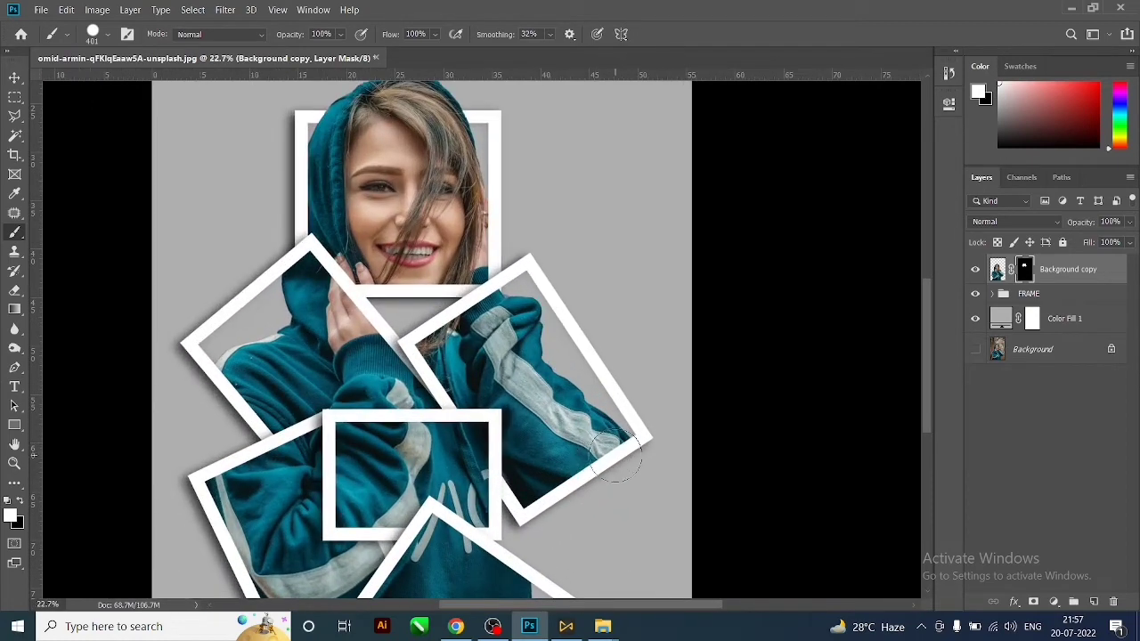
Restore her sleeves over the frame edges with a smaller brush for the edges.
mouse_move(617, 466)
left_mouse_down()
mouse_move(636, 471)
mouse_move(626, 495)
mouse_move(605, 490)
mouse_move(623, 522)
mouse_move(569, 481)
mouse_move(539, 526)
mouse_move(529, 483)
mouse_move(523, 558)
left_mouse_up()
scroll(546, 458, "up", 2)
scroll(525, 427, "up", 1)
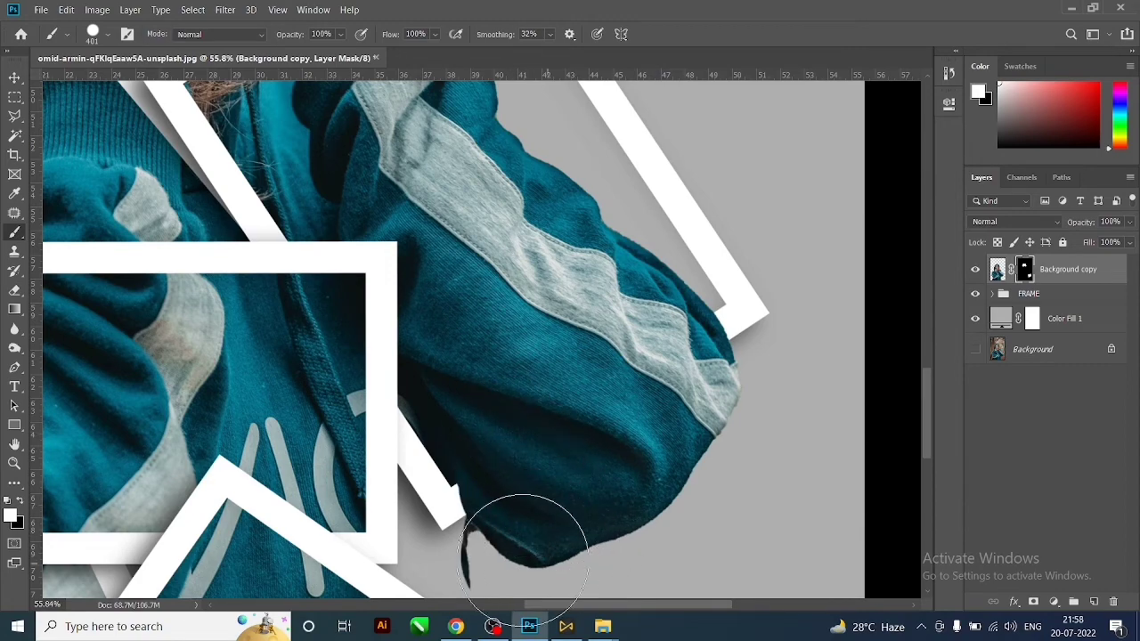
scroll(524, 545, "down", 2)
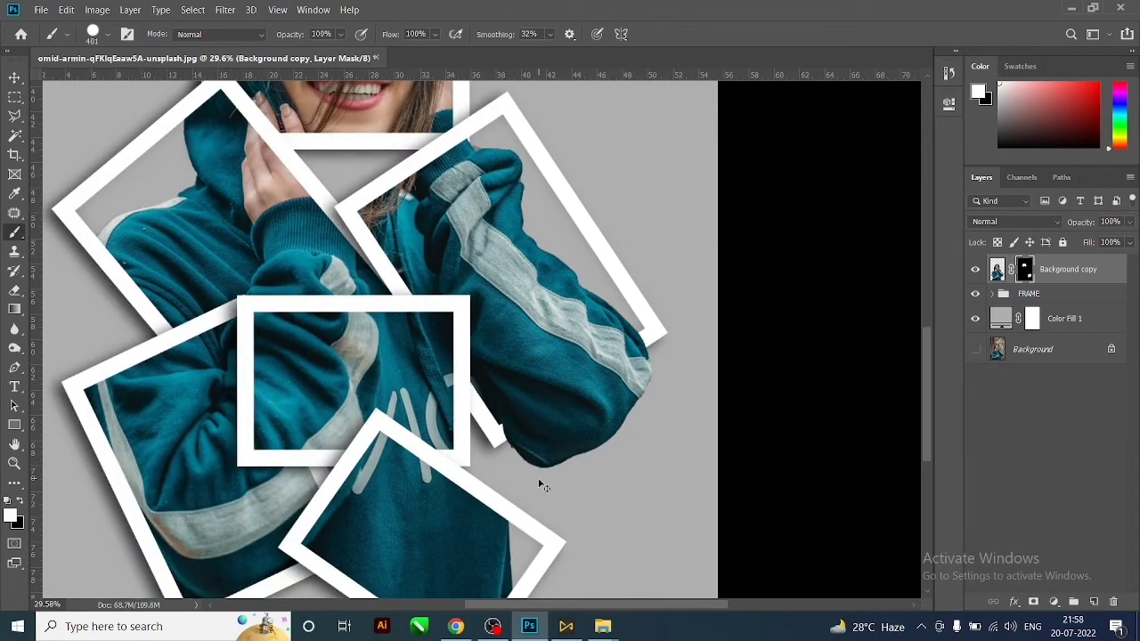
scroll(538, 485, "down", 1)
scroll(445, 428, "down", 1)
scroll(328, 353, "up", 4)
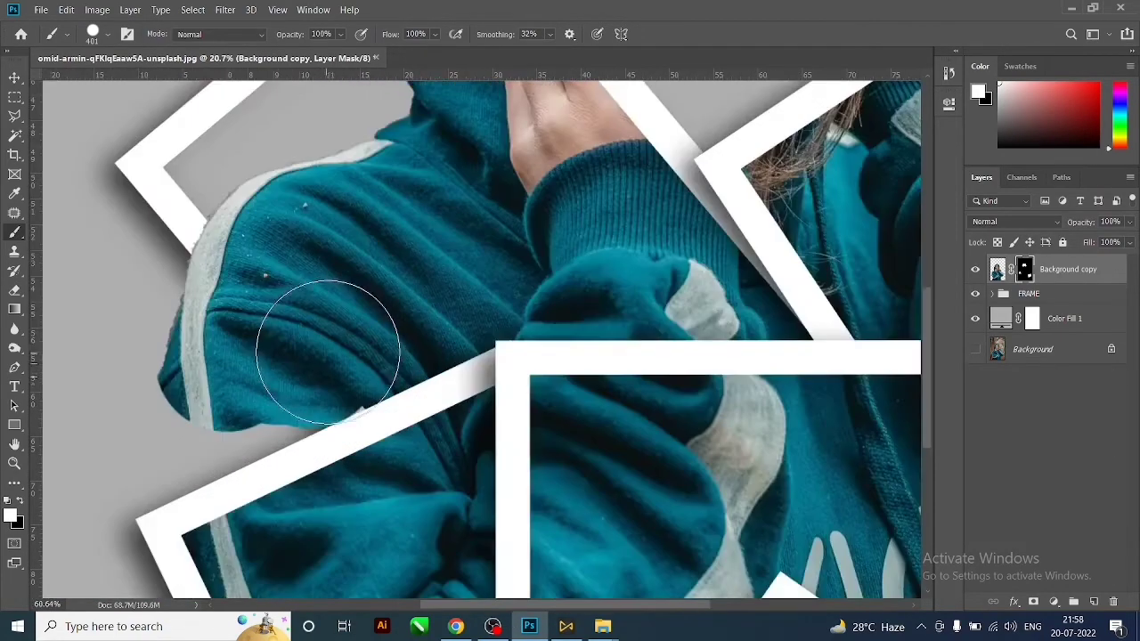
scroll(240, 391, "up", 5)
key("bracketleft")
key("bracketleft")
key("bracketleft")
mouse_move(461, 394)
left_mouse_down()
mouse_move(106, 370)
mouse_move(134, 521)
mouse_move(483, 376)
mouse_move(400, 413)
left_mouse_up()
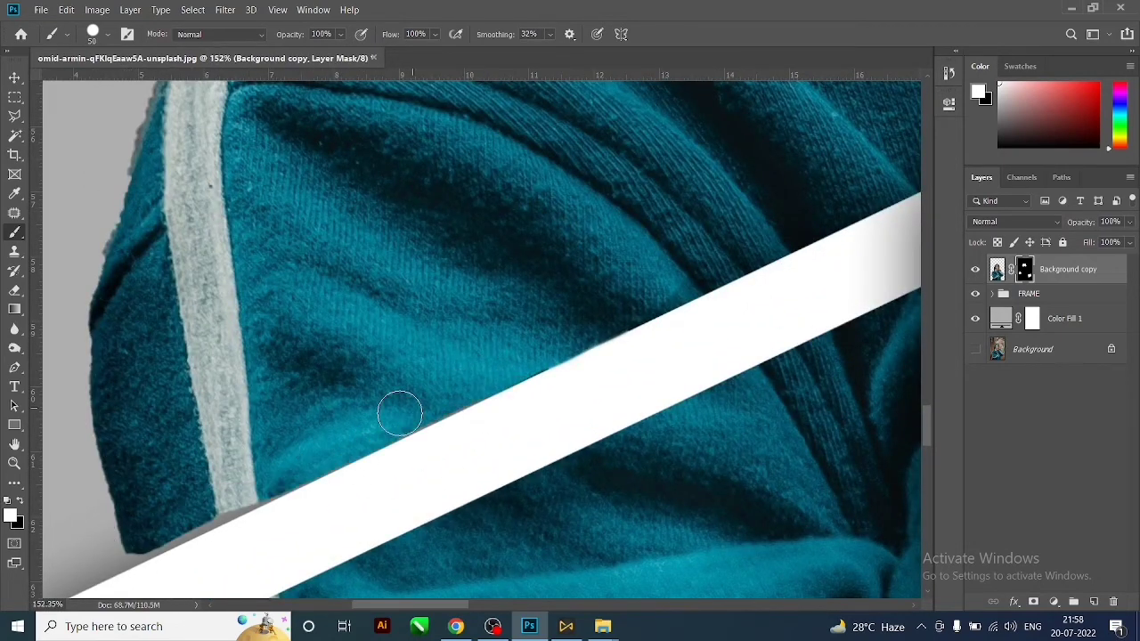
scroll(329, 448, "down", 1)
scroll(475, 330, "down", 5)
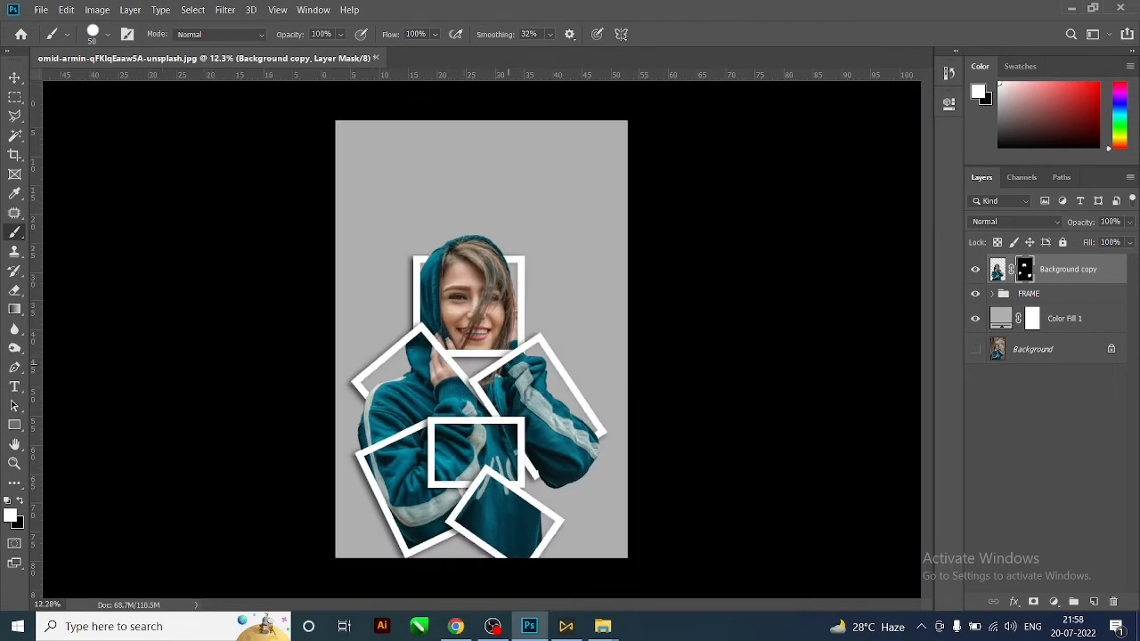
scroll(487, 338, "down", 1)
scroll(471, 294, "up", 5)
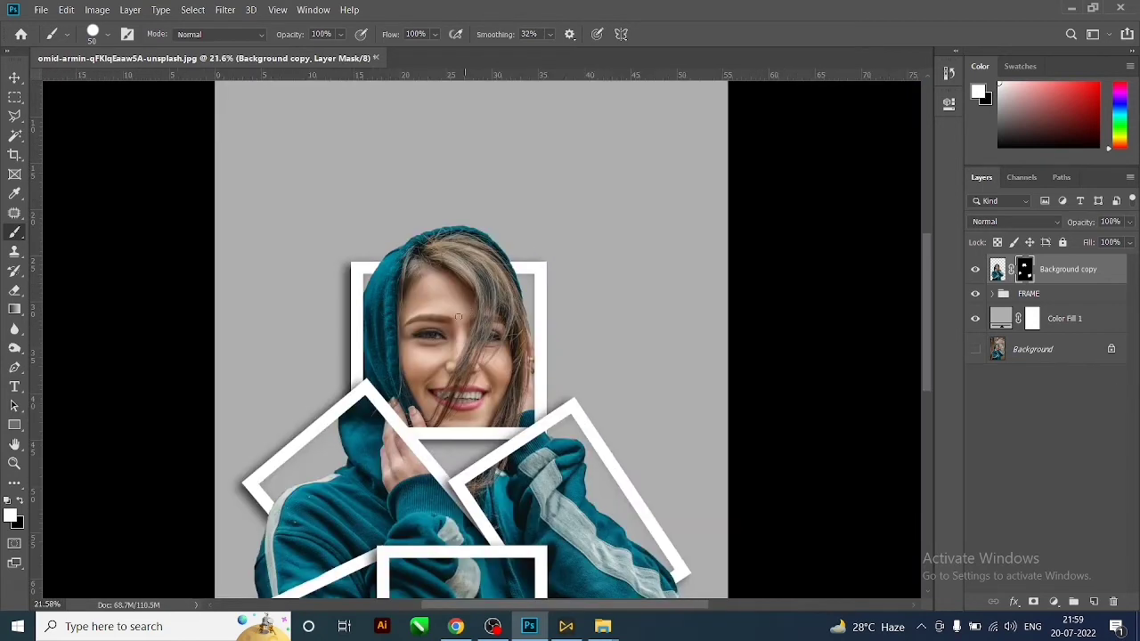
Stretch the Rectangle 1 face frame downward to about 113% height.
left_click(14, 79)
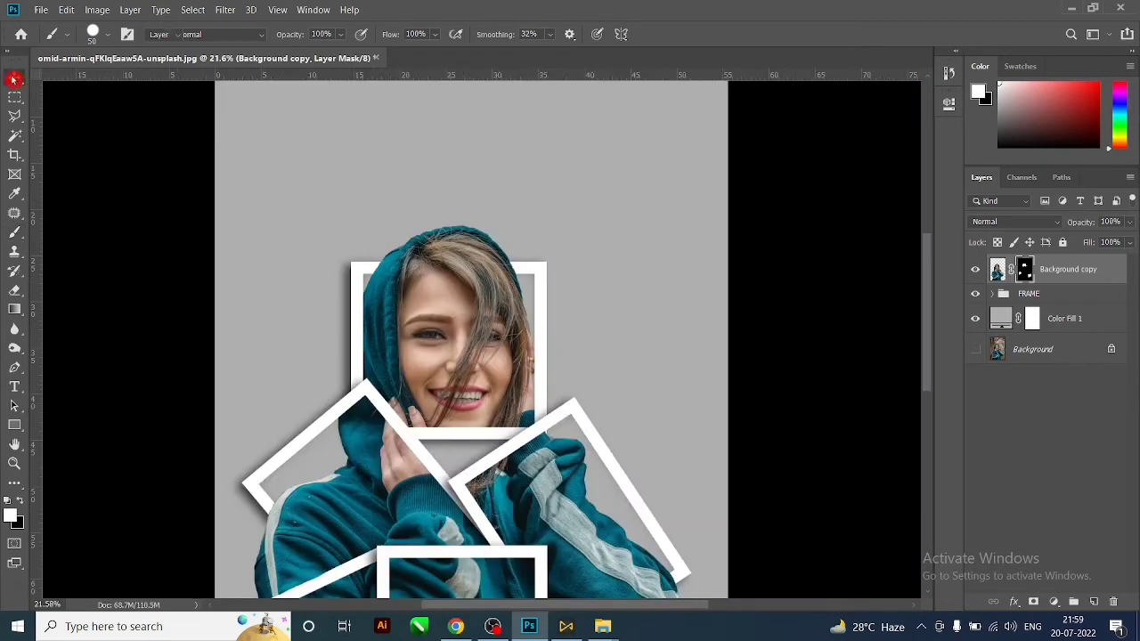
left_click(993, 294)
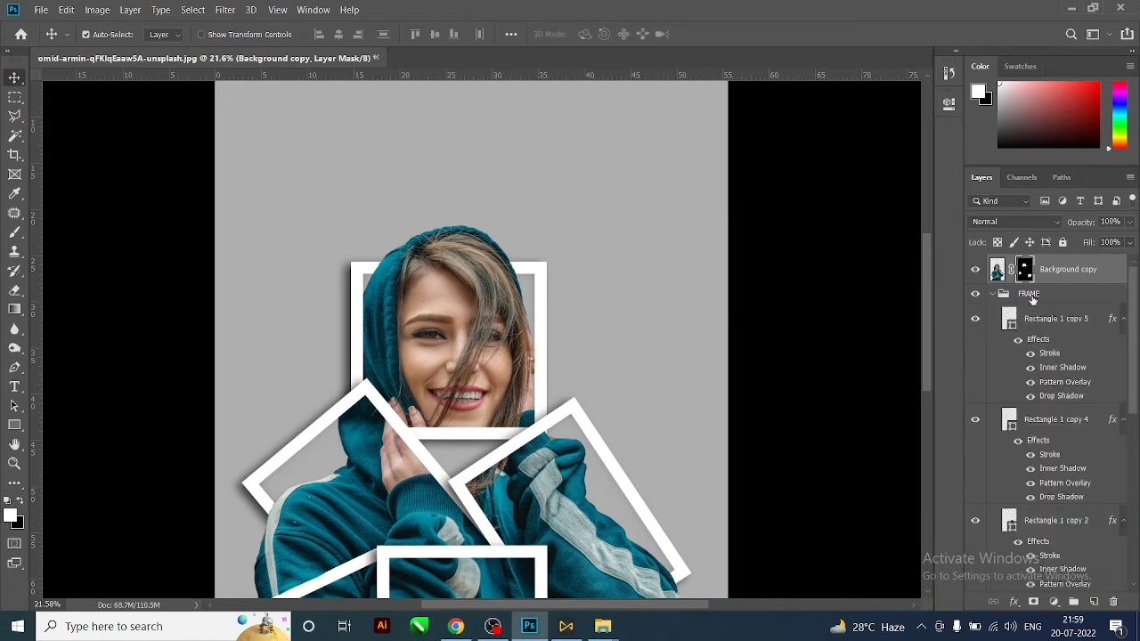
left_click(1029, 296)
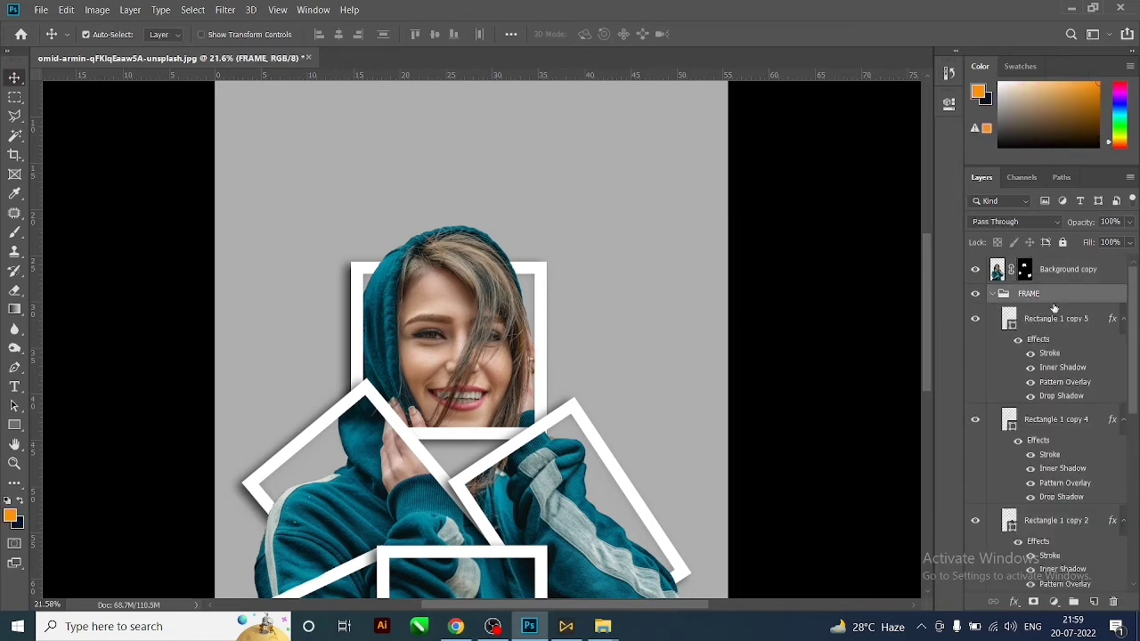
right_click(544, 274)
left_click(590, 288)
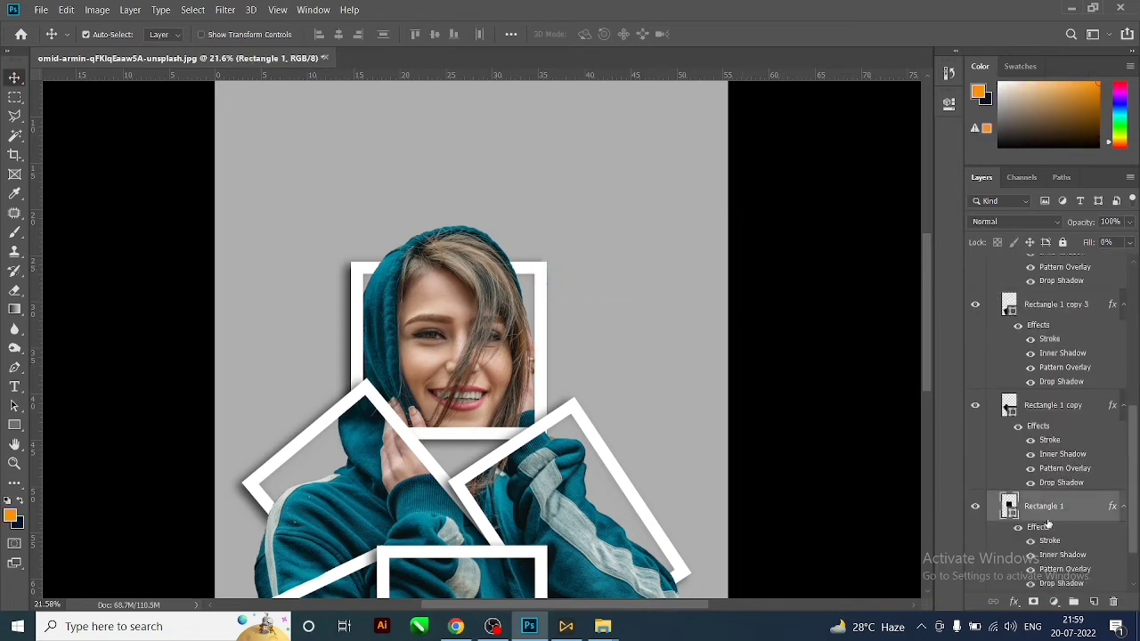
key("ctrl+t")
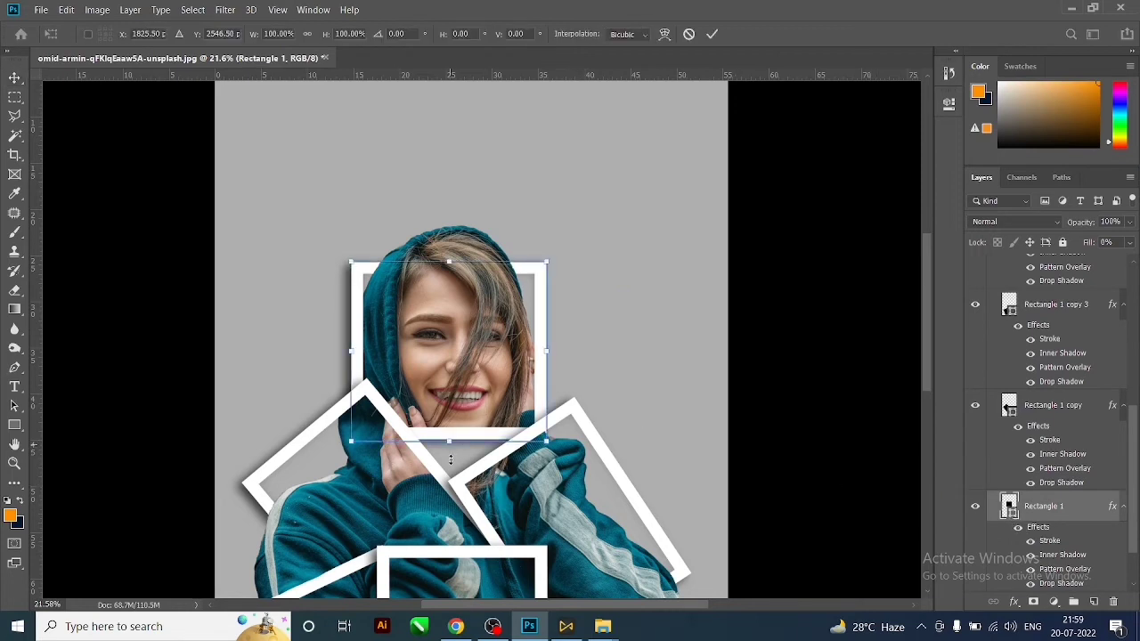
left_click_drag(449, 440, 448, 463)
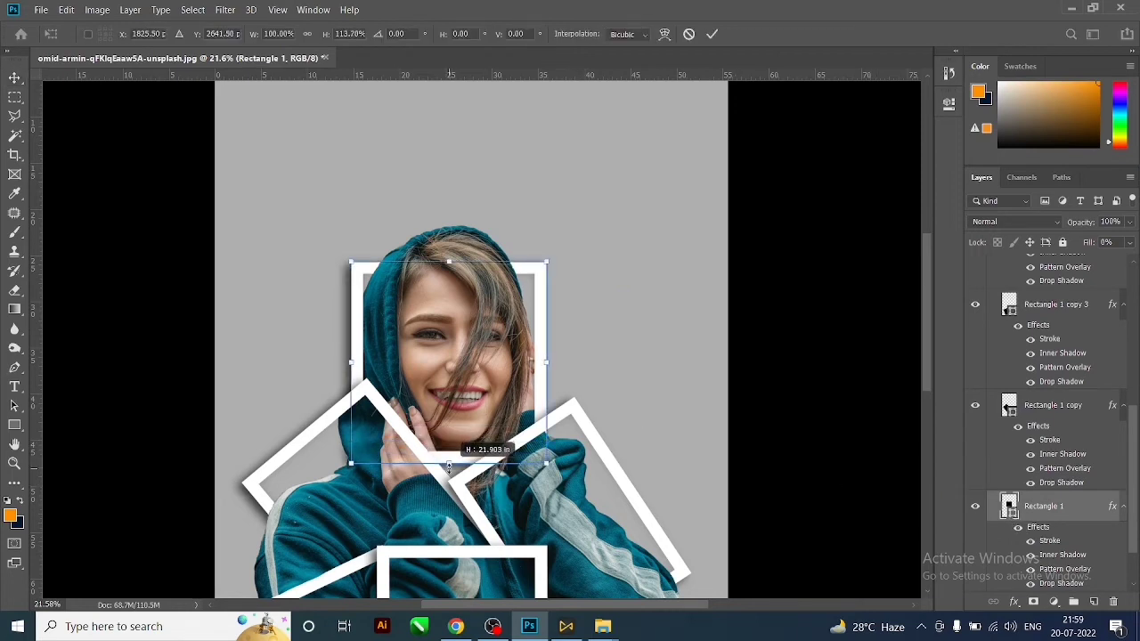
key("Return")
Collapse the FRAME layer group in the Layers panel.
scroll(501, 405, "down", 2)
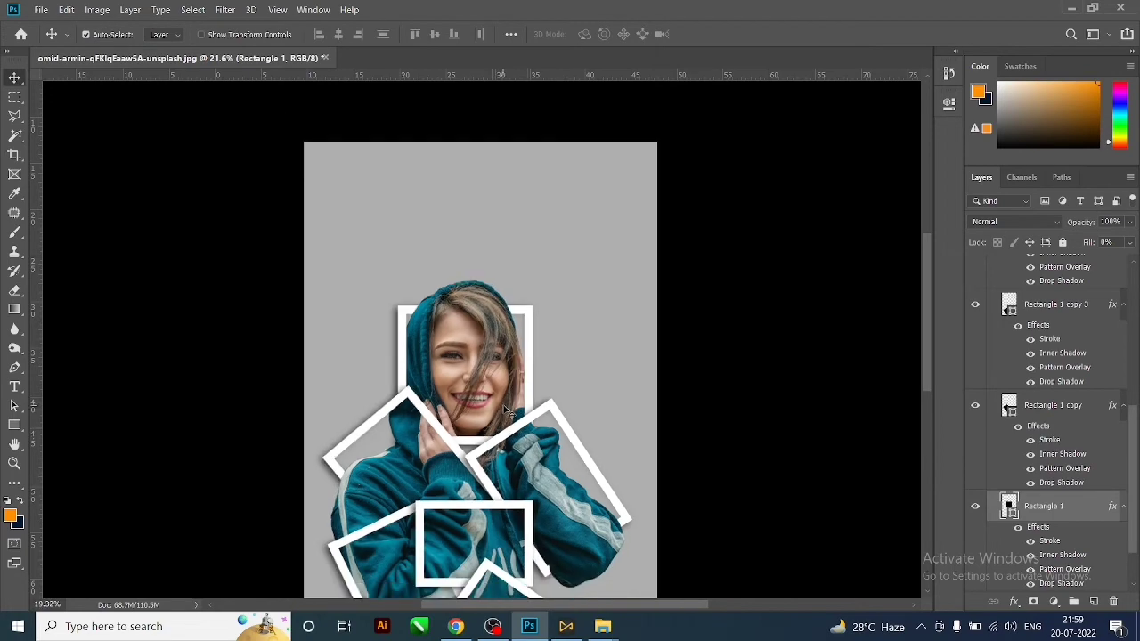
scroll(499, 392, "up", 2)
scroll(490, 356, "down", 2)
scroll(483, 323, "down", 1)
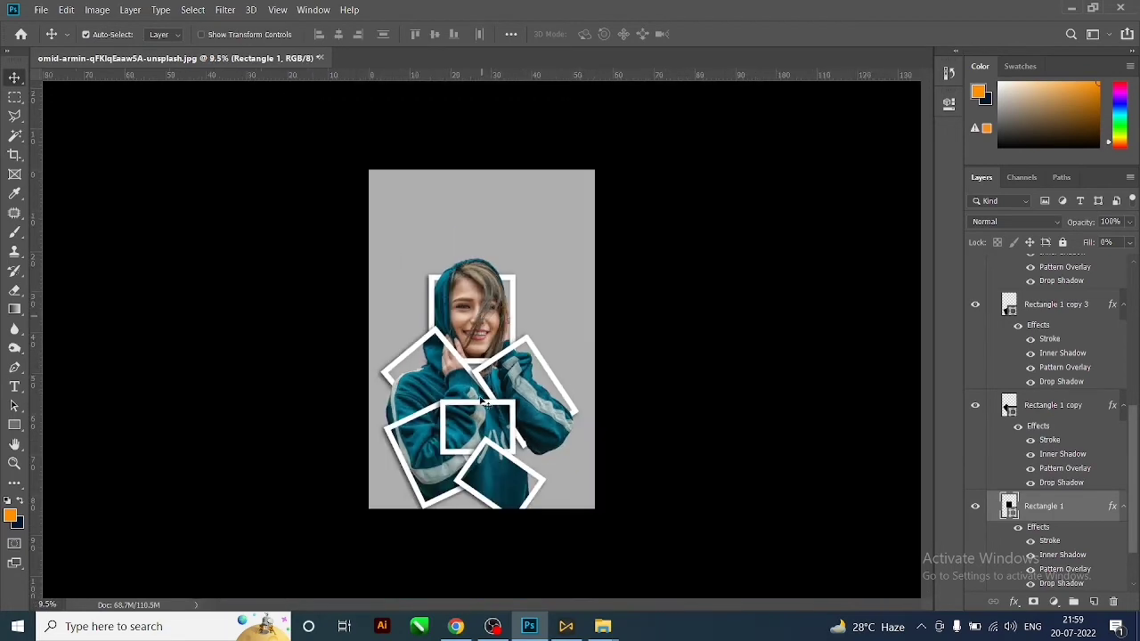
scroll(1064, 392, "up", 4)
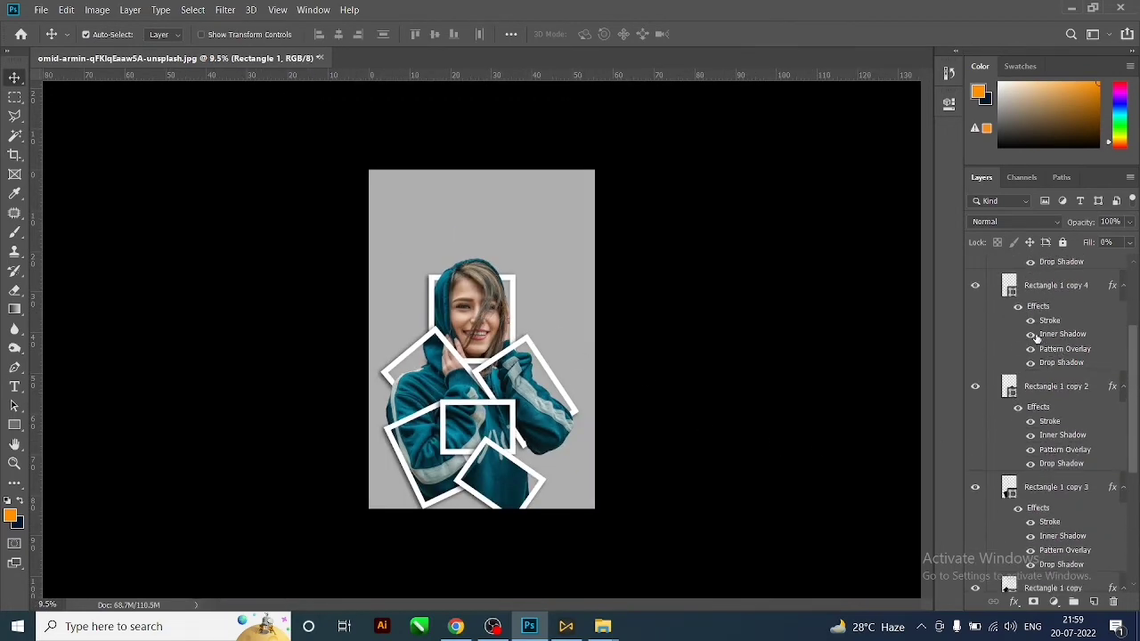
scroll(1034, 329, "up", 3)
left_click(995, 301)
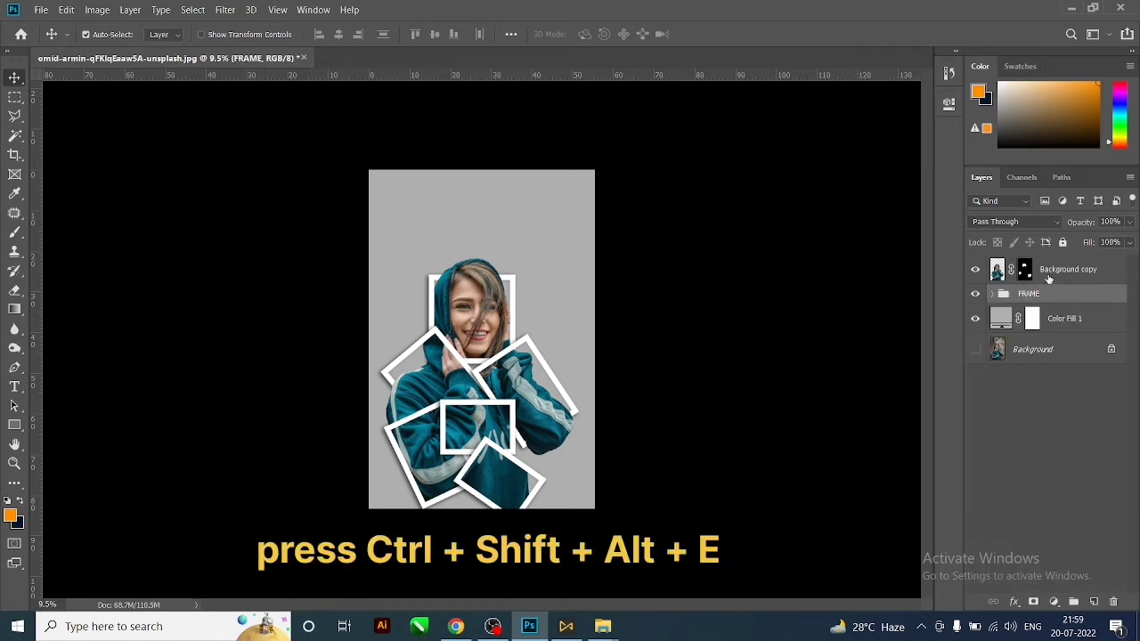
Stamp all visible content into Layer 1 above Background copy, then hide every other layer.
left_click(1040, 274)
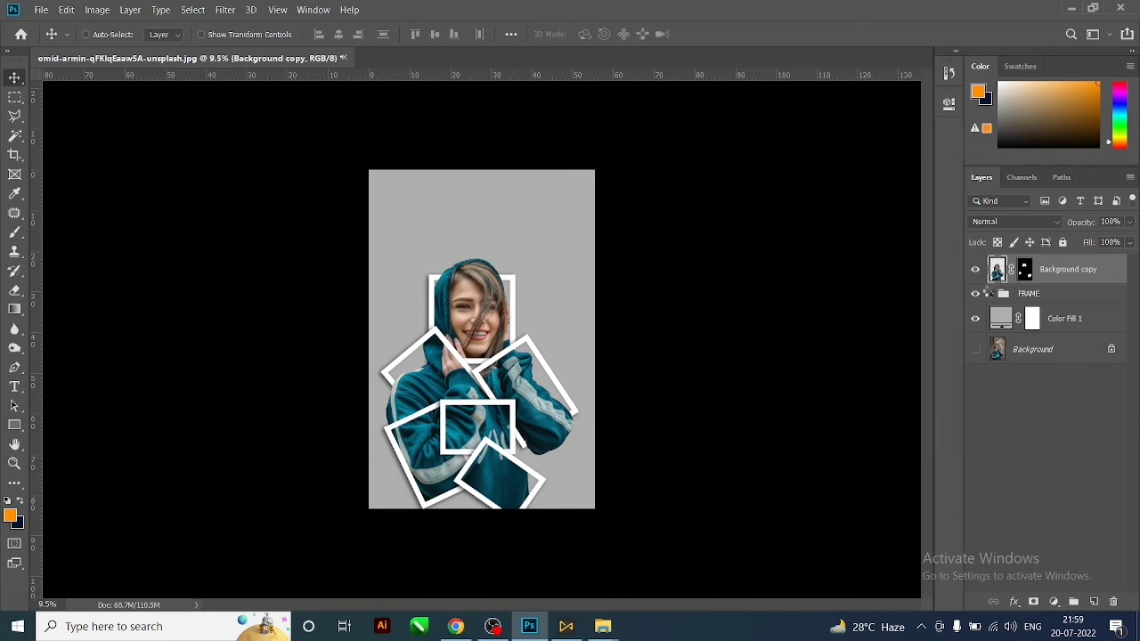
key("ctrl+shift+alt+e")
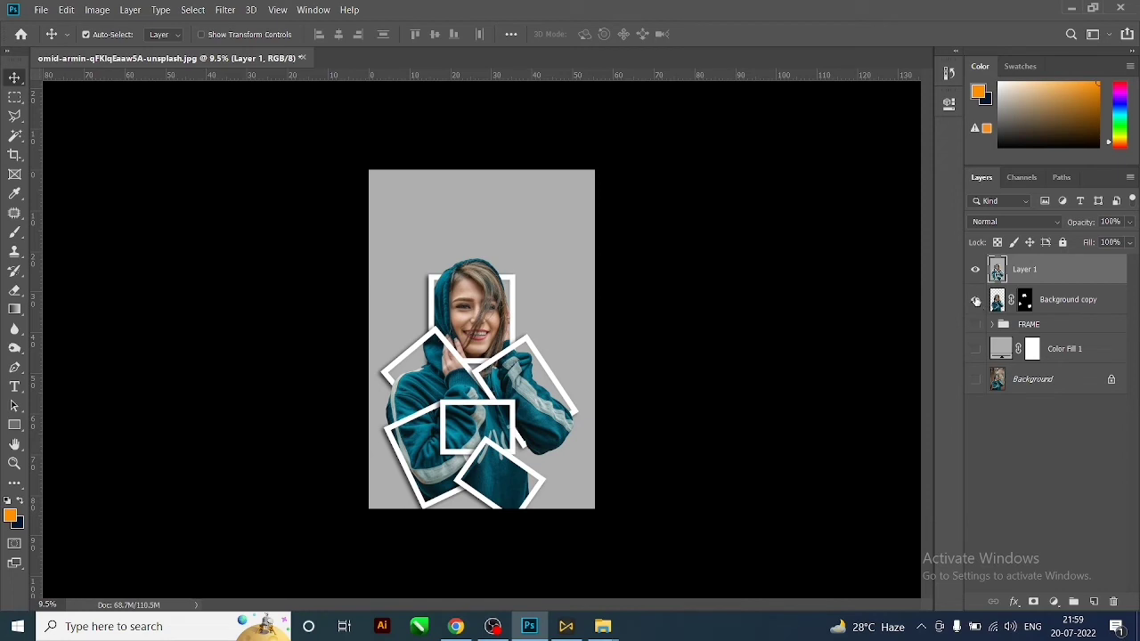
left_click(976, 273)
Crop the canvas, lowering the top edge toward her head and trimming the right edge.
left_click(14, 156)
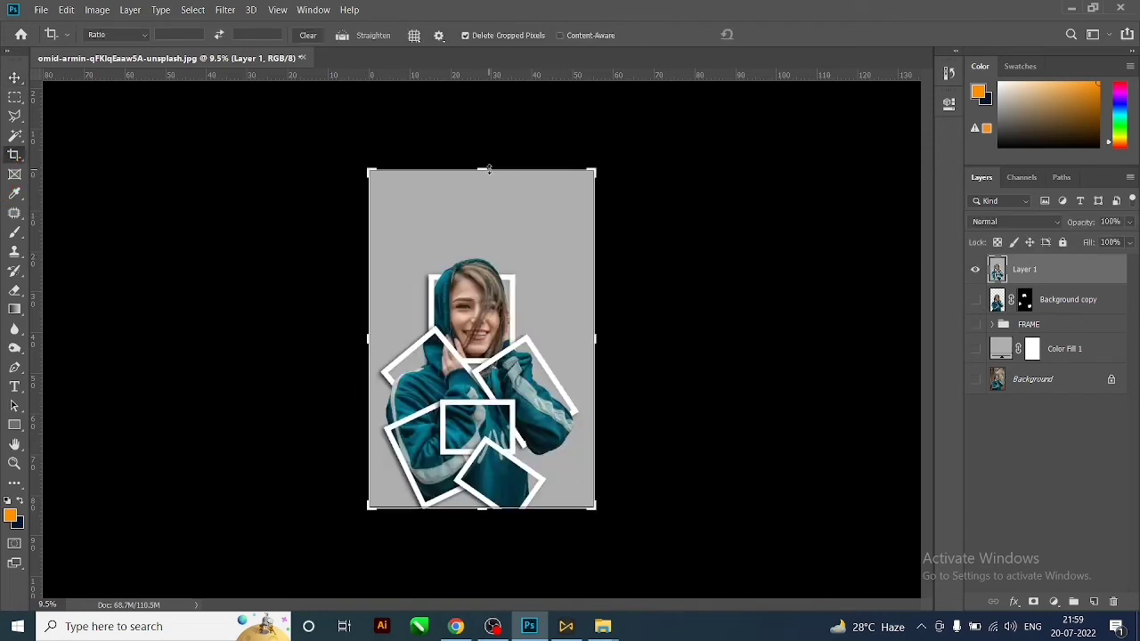
left_click_drag(488, 169, 492, 206)
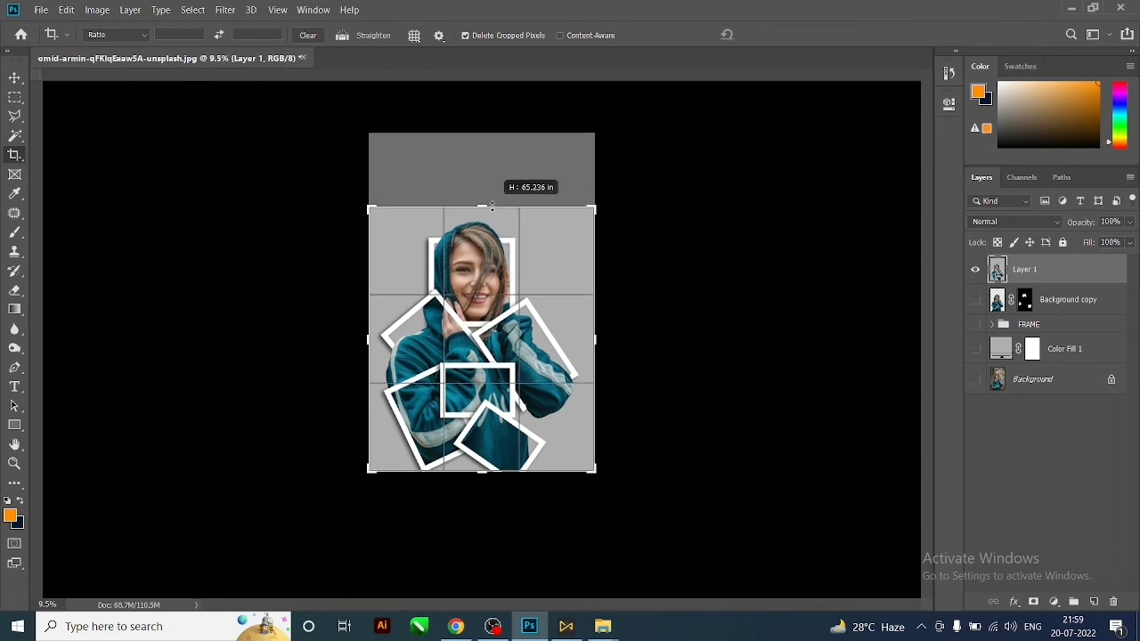
left_click_drag(595, 339, 589, 342)
key("ctrl+r")
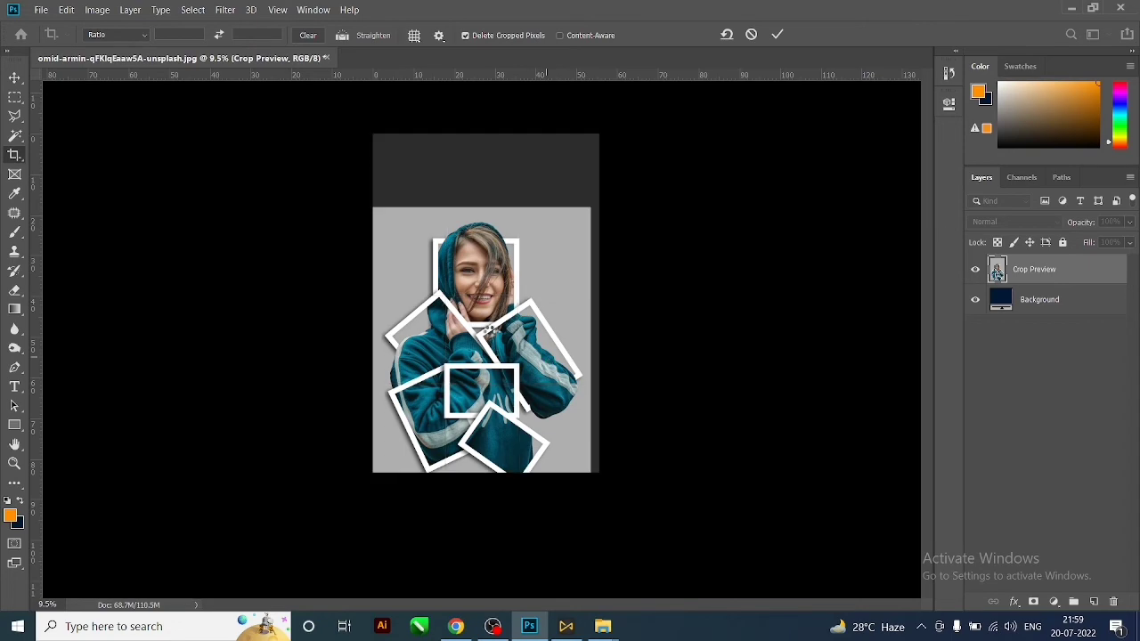
key("Return")
scroll(481, 326, "up", 3)
scroll(472, 324, "up", 2)
scroll(470, 324, "up", 2)
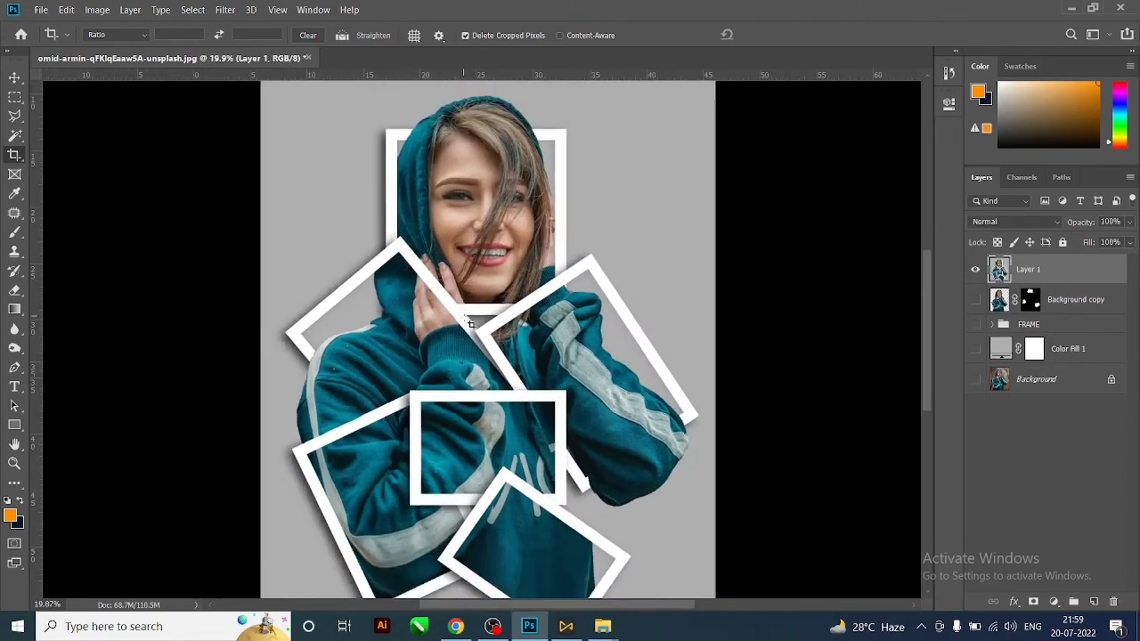
scroll(470, 323, "down", 3)
scroll(477, 322, "up", 2)
scroll(488, 320, "down", 1)
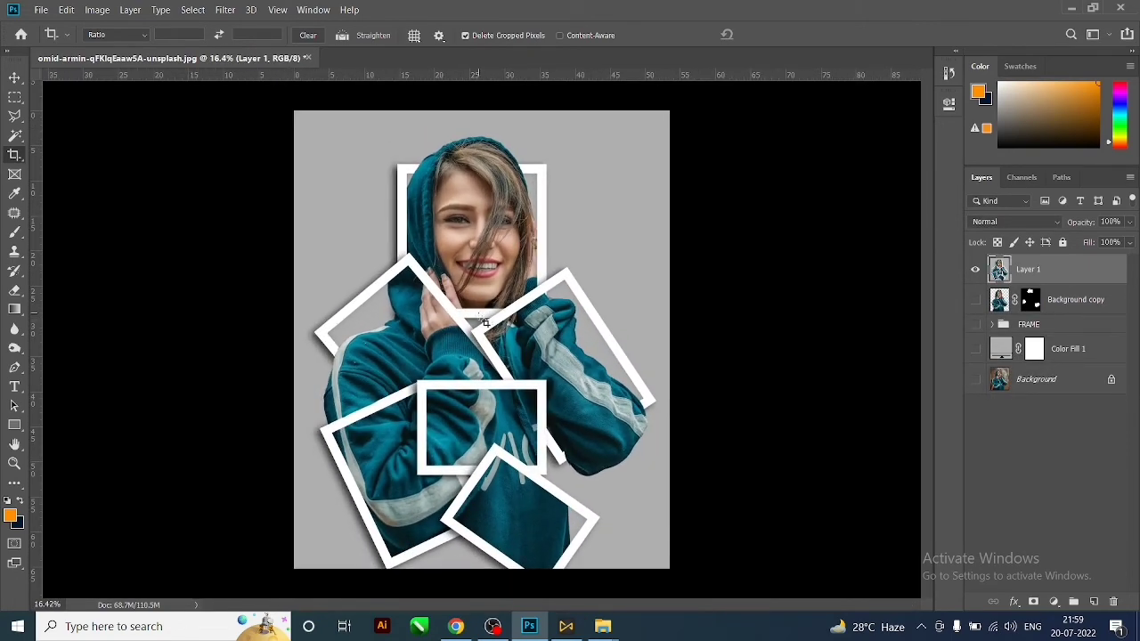
Save the image to the Desktop as JPEG 'PHOTO COLL B' at maximum quality.
key("ctrl+shift+s")
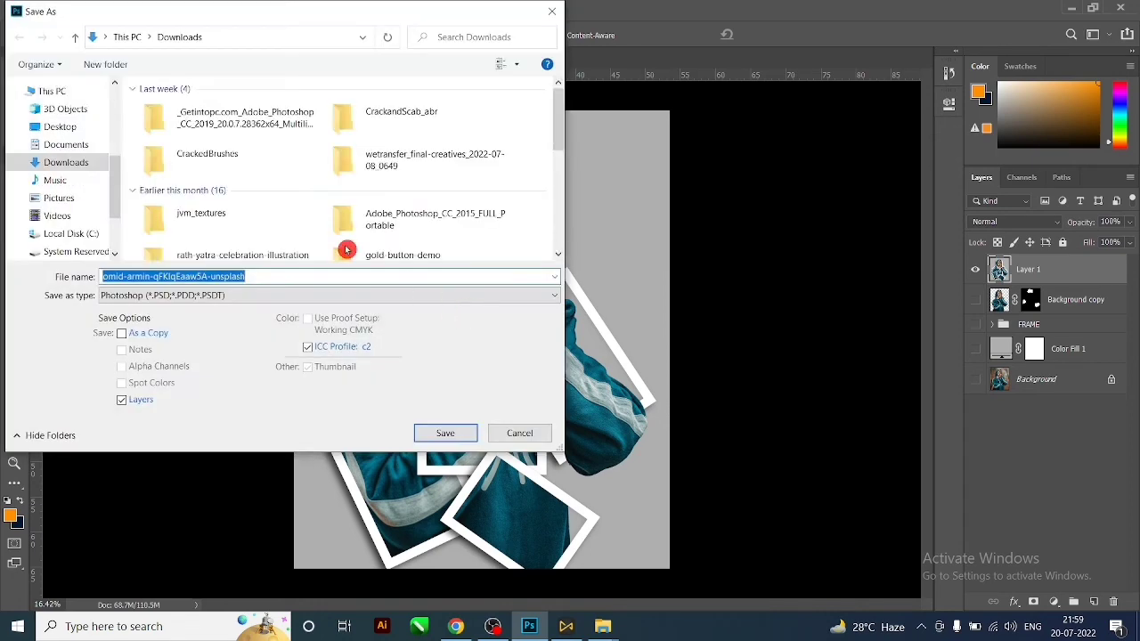
left_click(80, 131)
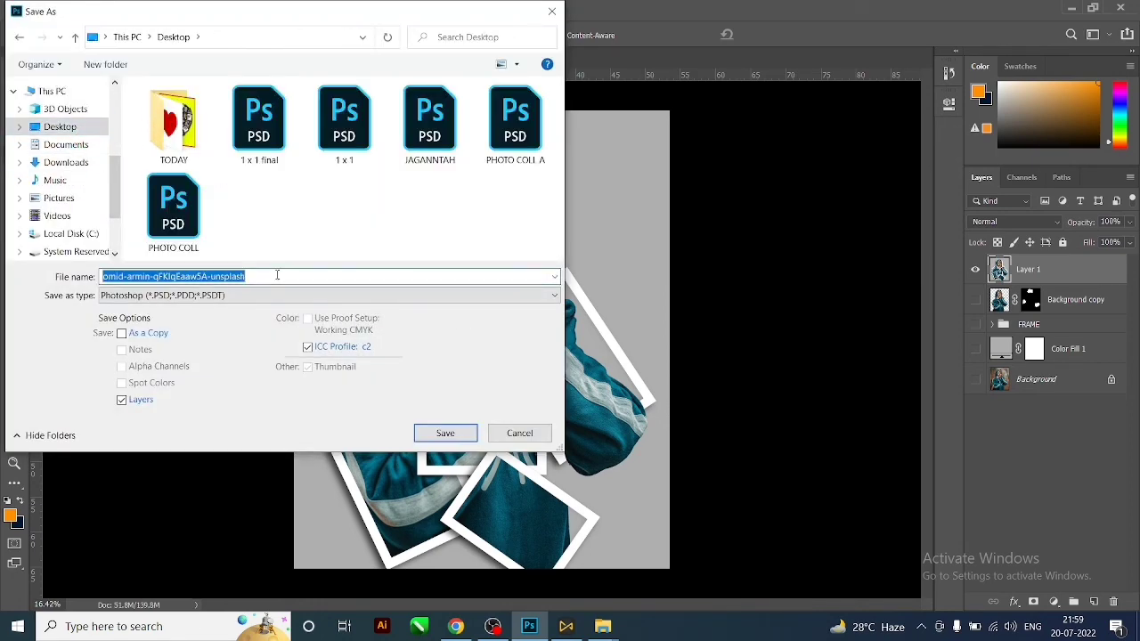
type("PHOTO COLL")
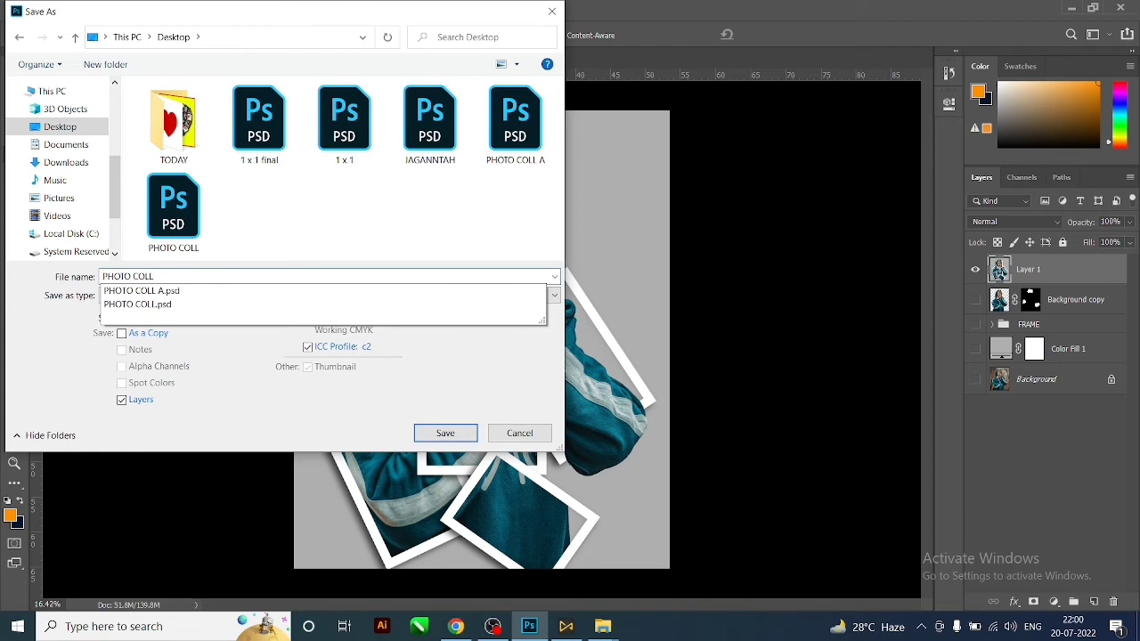
type(" B")
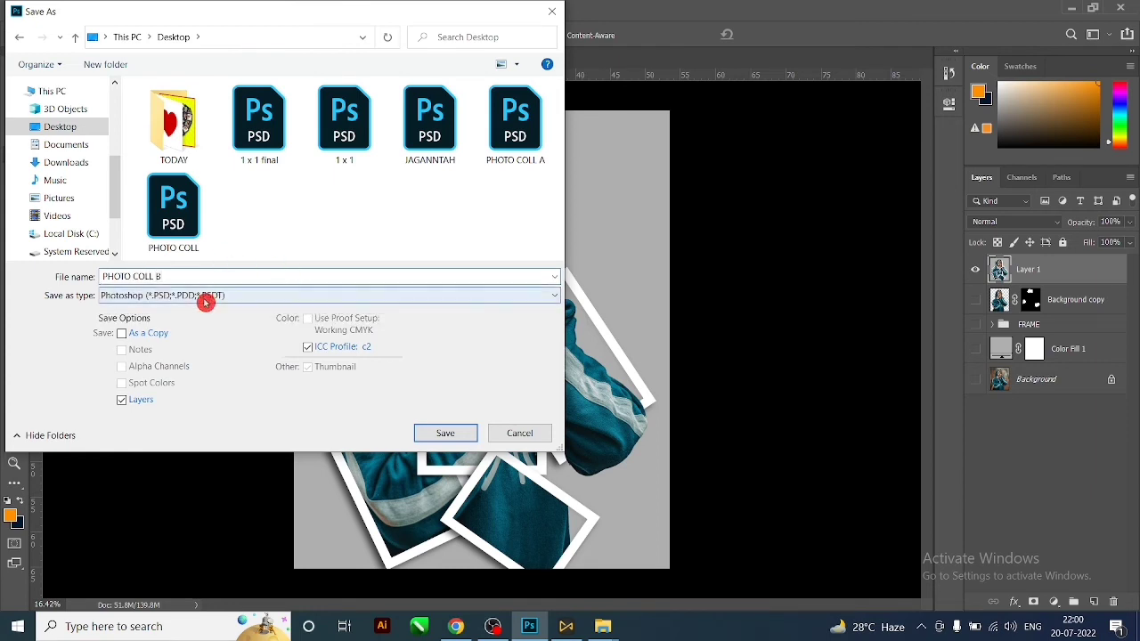
left_click(204, 296)
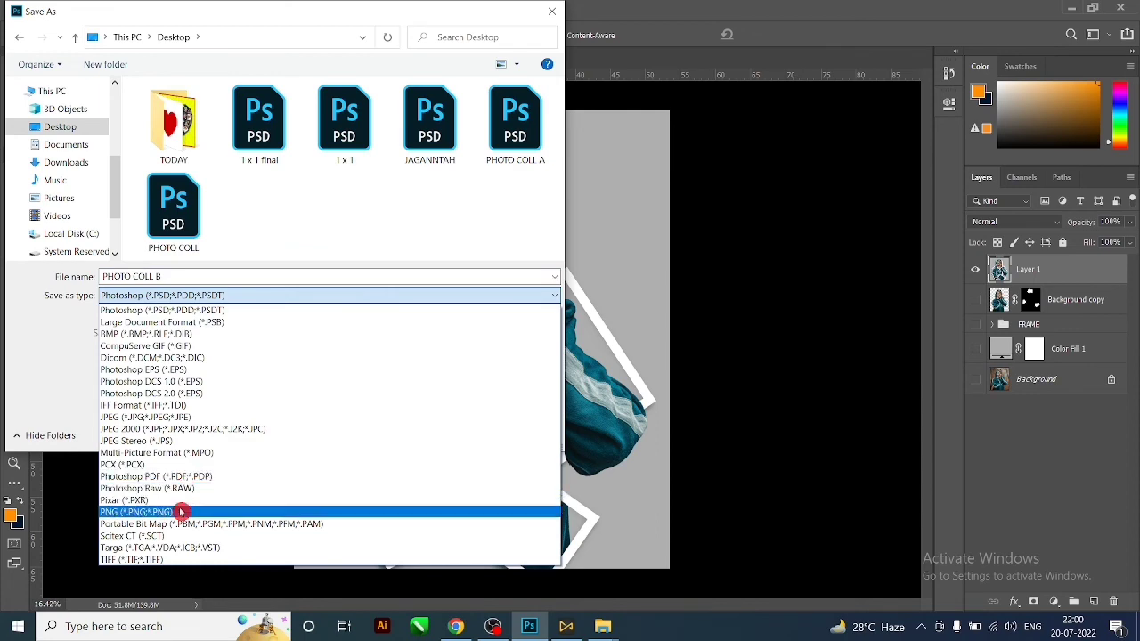
left_click(187, 417)
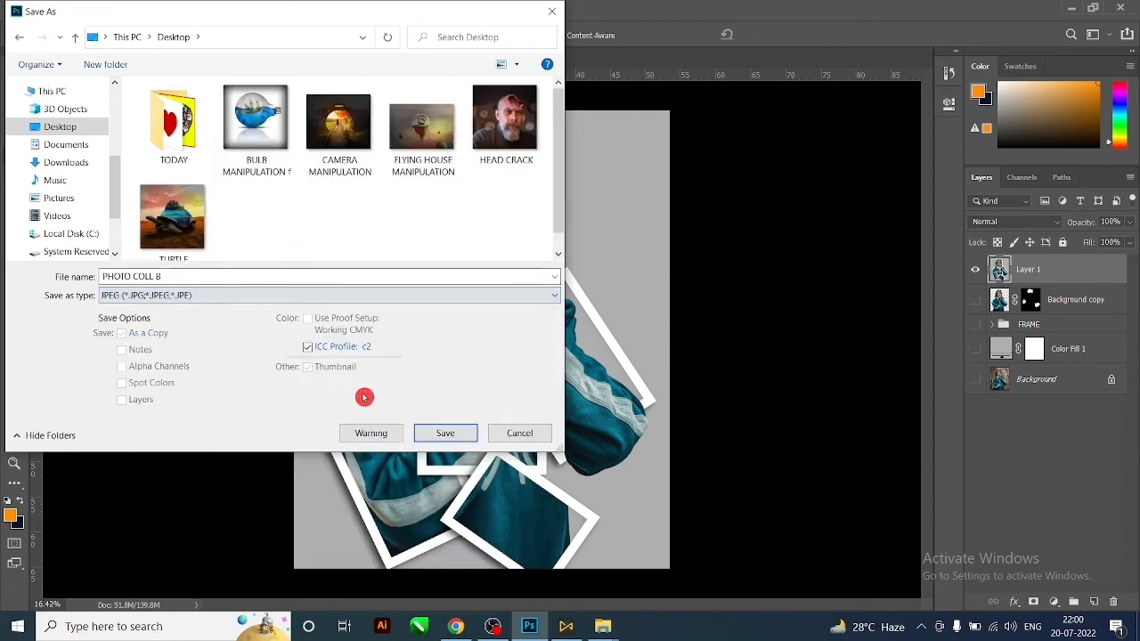
left_click(458, 432)
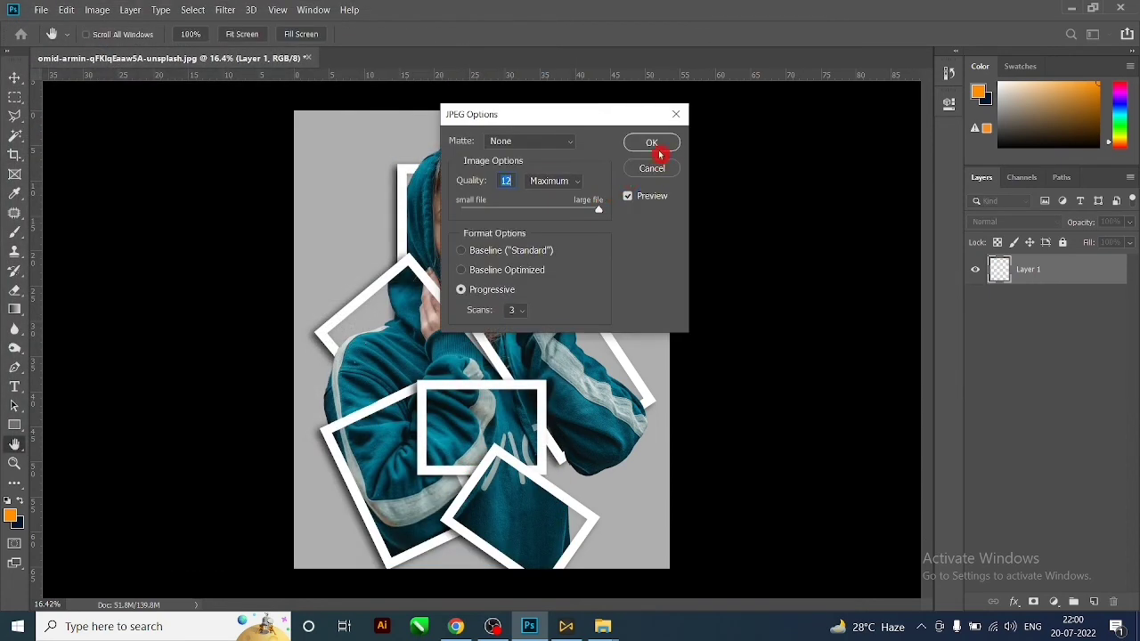
left_click(659, 149)
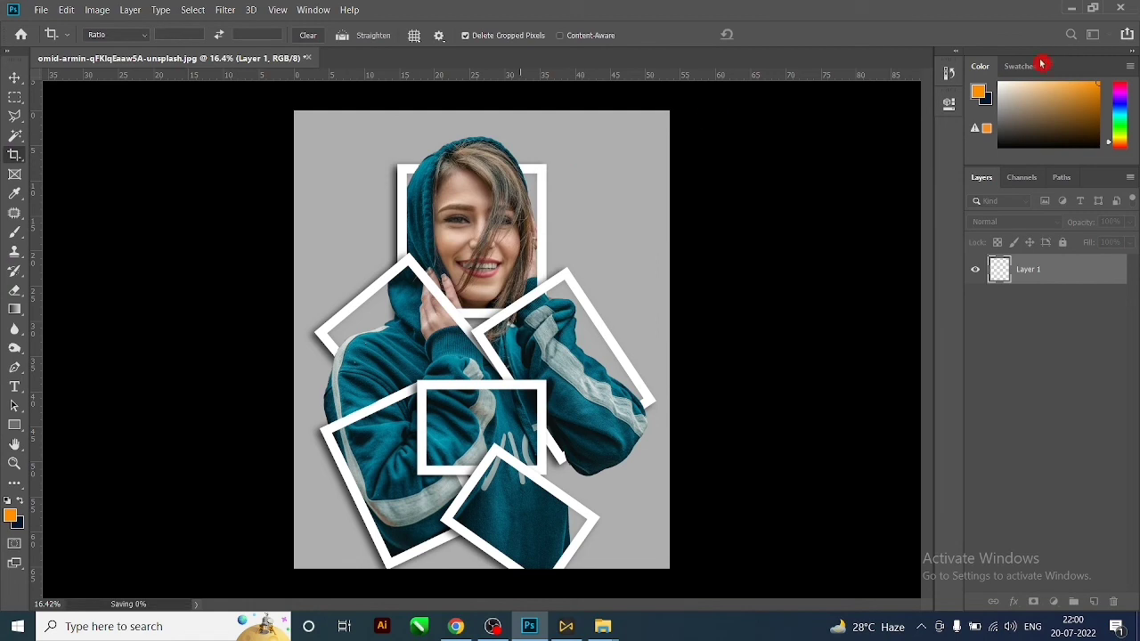
Minimize Photoshop and File Explorer, then refresh the desktop to show PHOTO COLL B.jpg.
left_click(1073, 9)
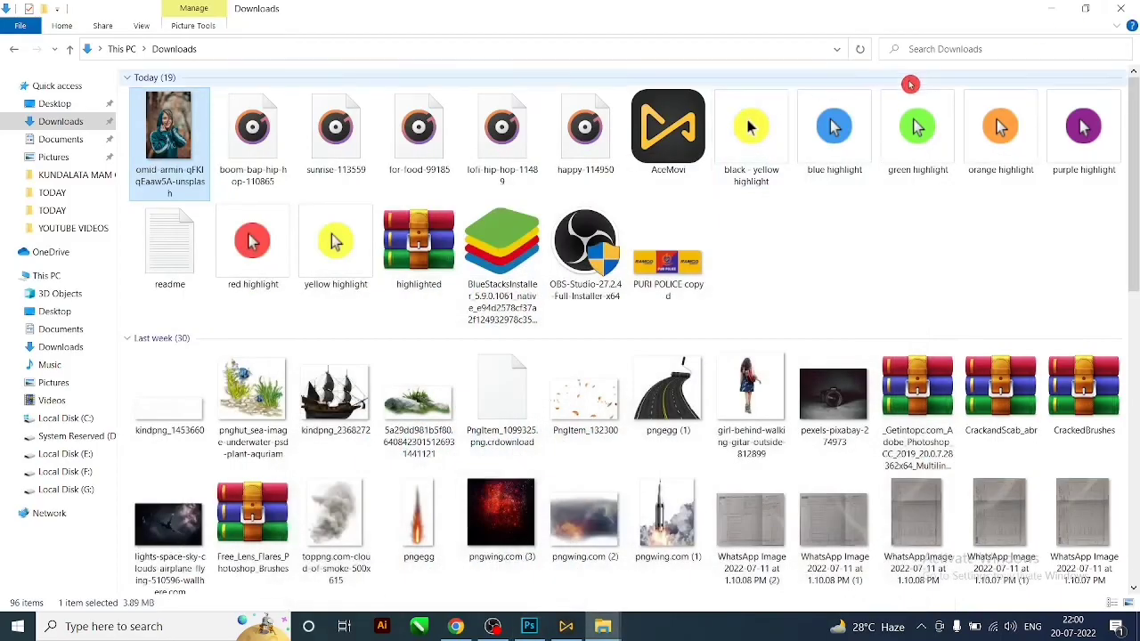
left_click(1051, 8)
right_click(580, 229)
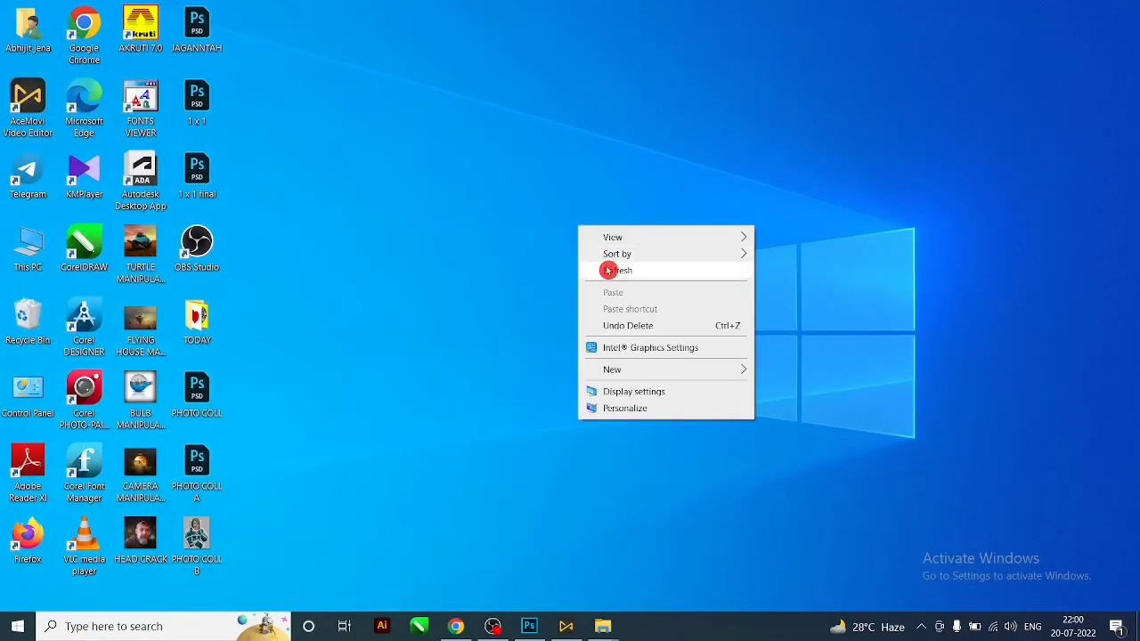
left_click(608, 271)
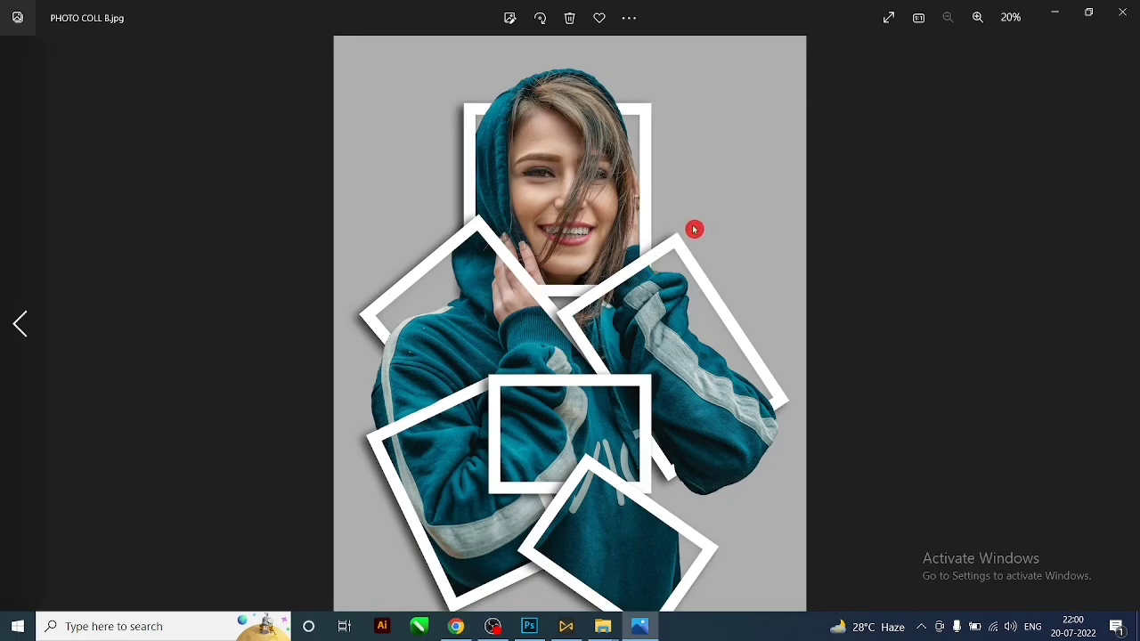
scroll(694, 230, "up", 2)
scroll(583, 270, "down", 2)
scroll(709, 383, "up", 2)
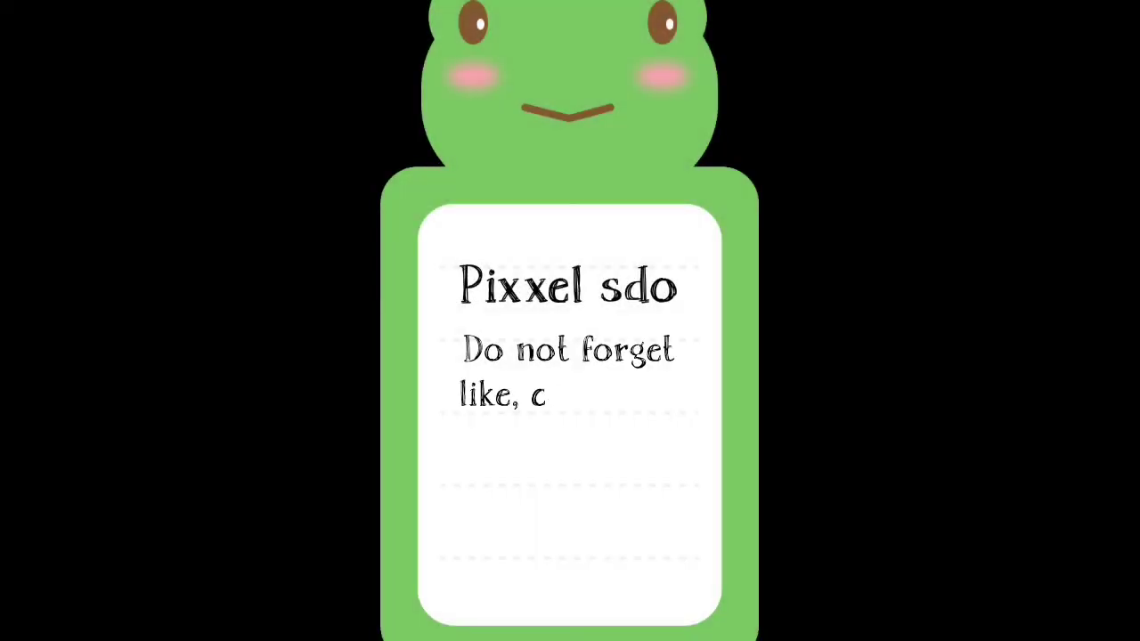